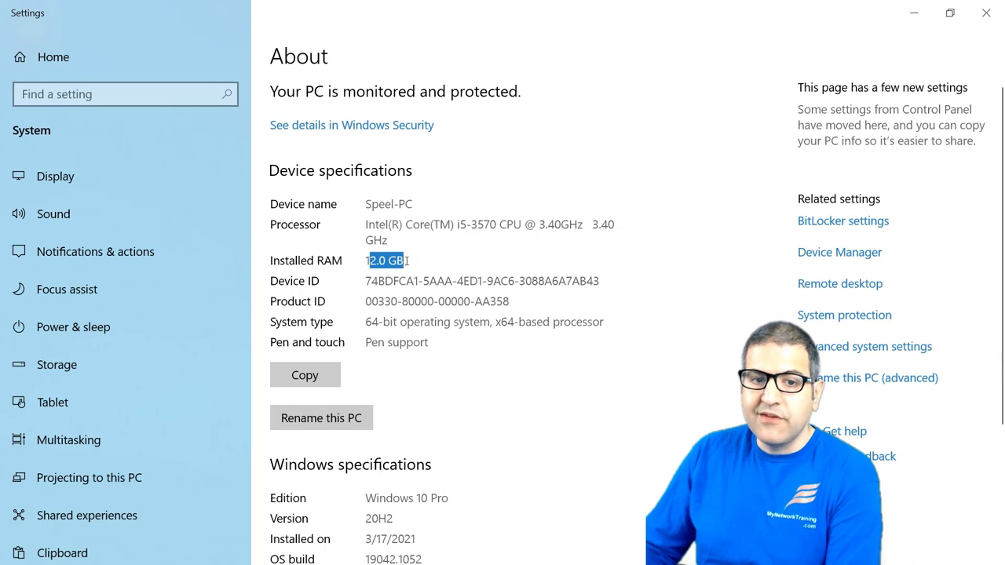
Step: Clear the highlight on the 12.0 GB installed RAM value on the About page
left_click(416, 260)
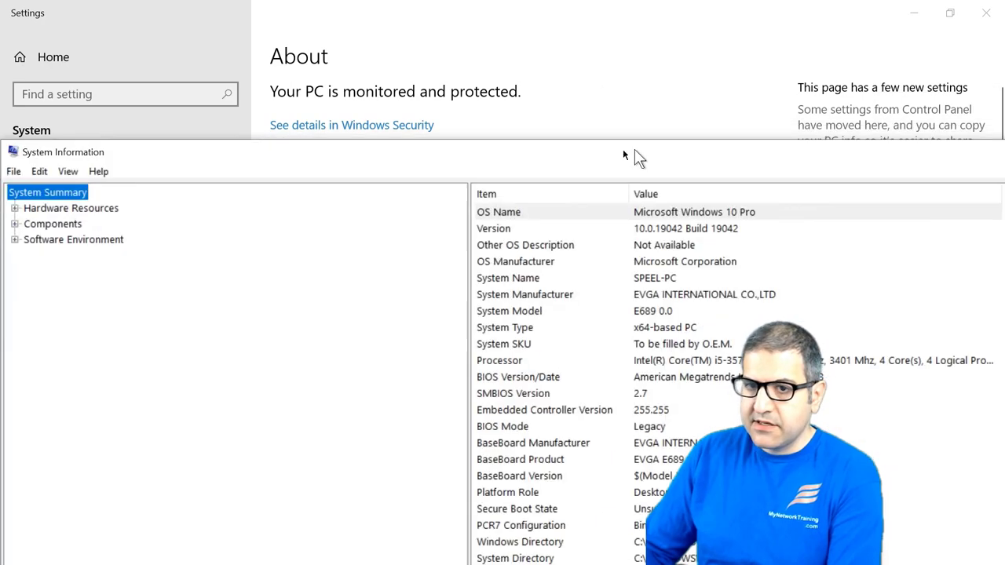
Step: Maximize System Information and point out the x64-based PC System Type and 12.0 GB installed RAM rows
left_click_drag(622, 148, 565, 2)
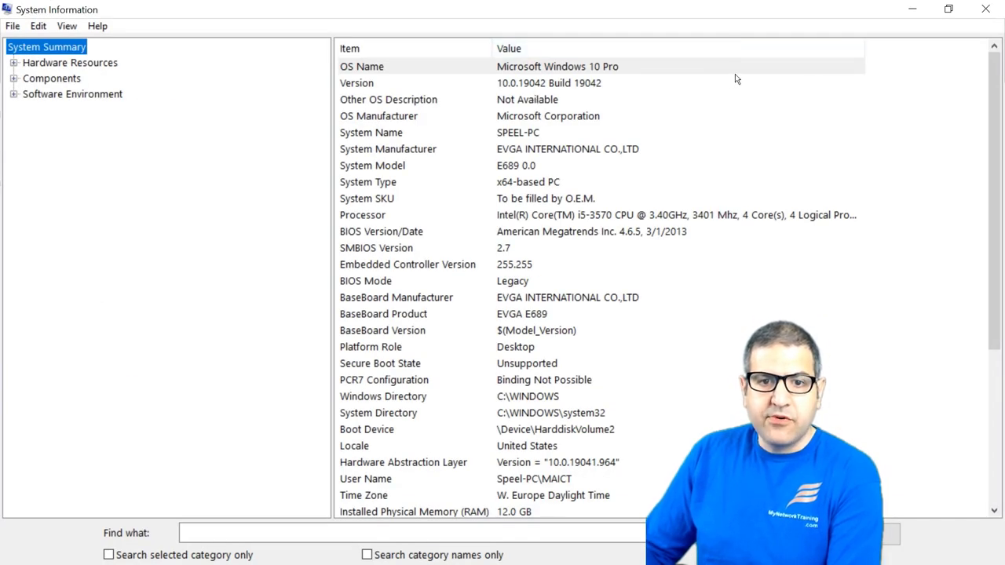
left_click(394, 183)
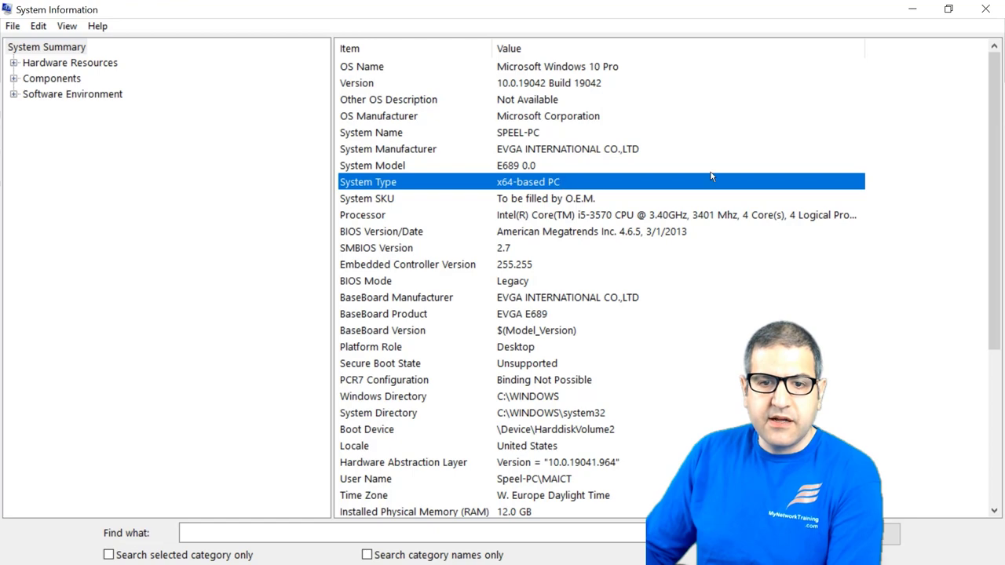
left_click(509, 518)
scroll(675, 395, "down", 3)
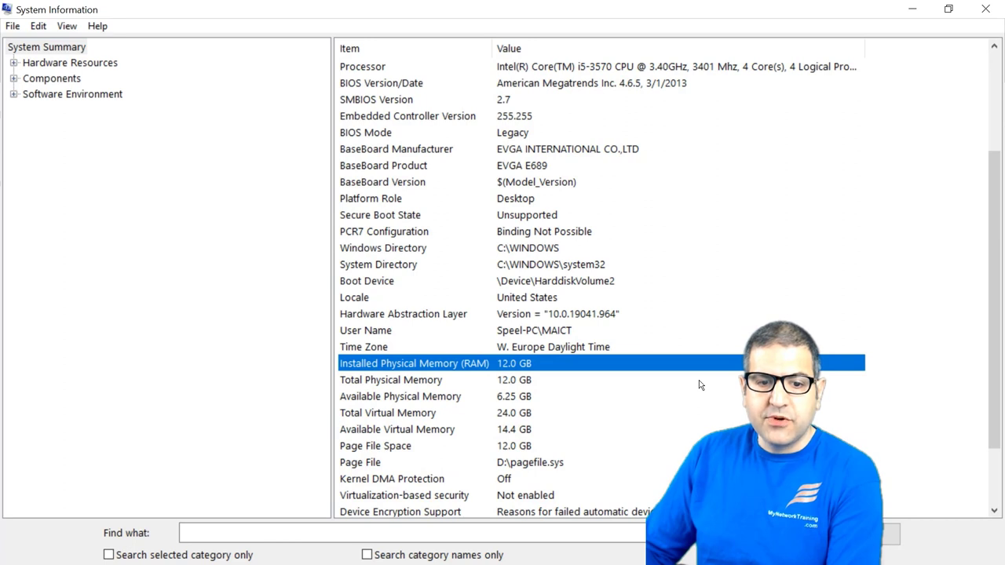
scroll(801, 76, "down", 2)
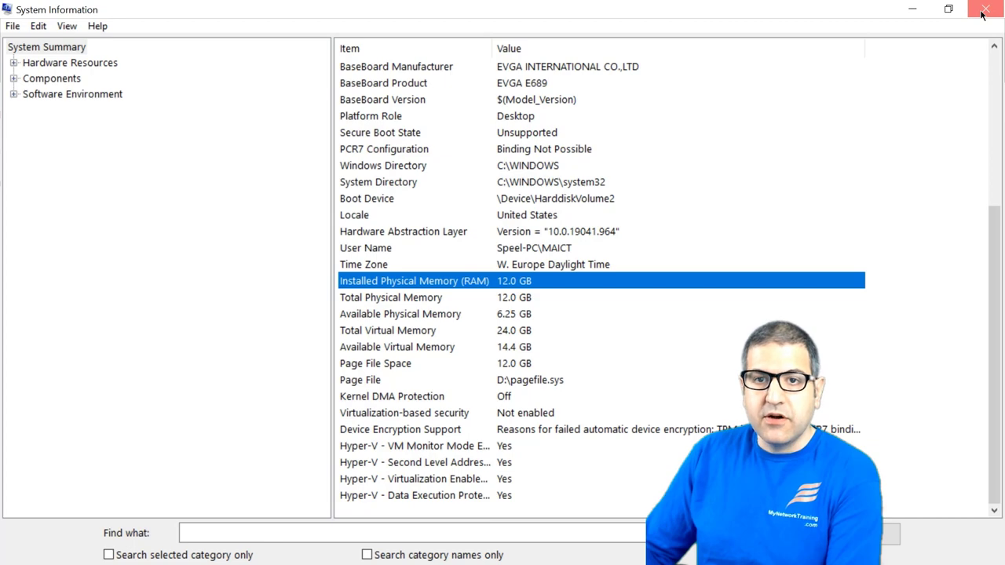
Step: Bring back the PowerPoint setup-steps slide, then switch over to the GNS3 website
left_click(985, 9)
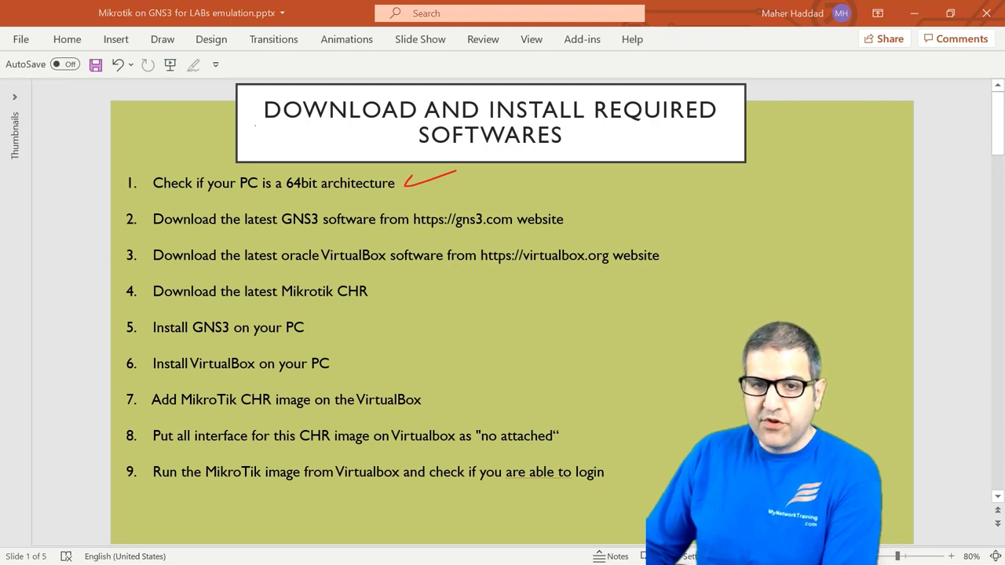
key("alt+Tab")
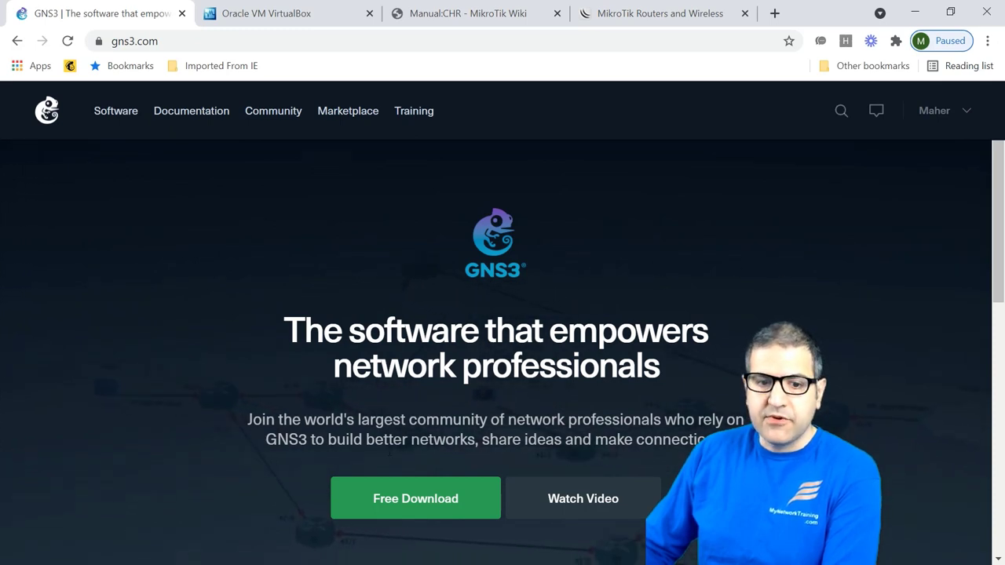
Step: Download the GNS3 2.2.22 Windows installer and keep it despite the browser warning
left_click(405, 496)
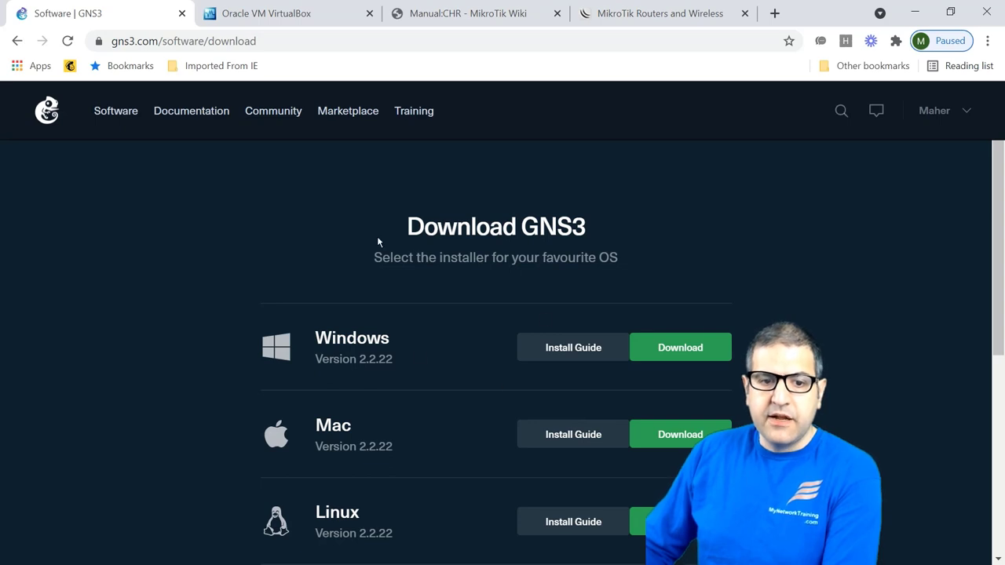
scroll(398, 194, "down", 2)
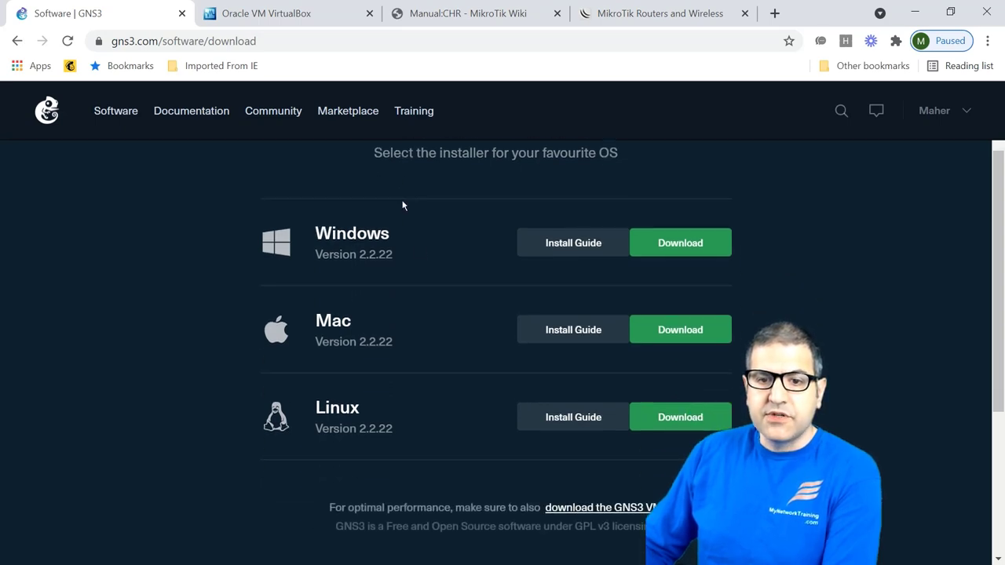
scroll(404, 204, "up", 2)
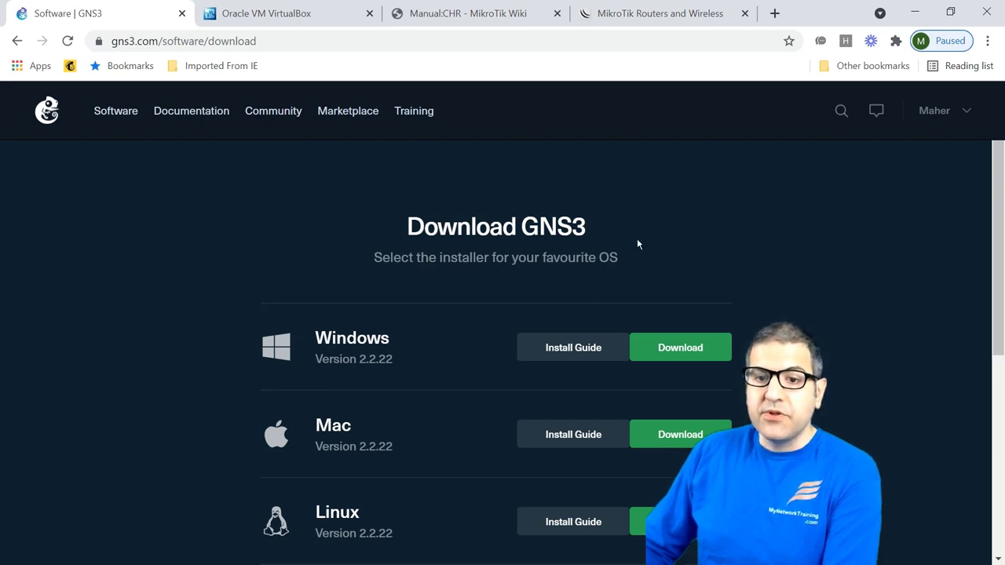
left_click(705, 348)
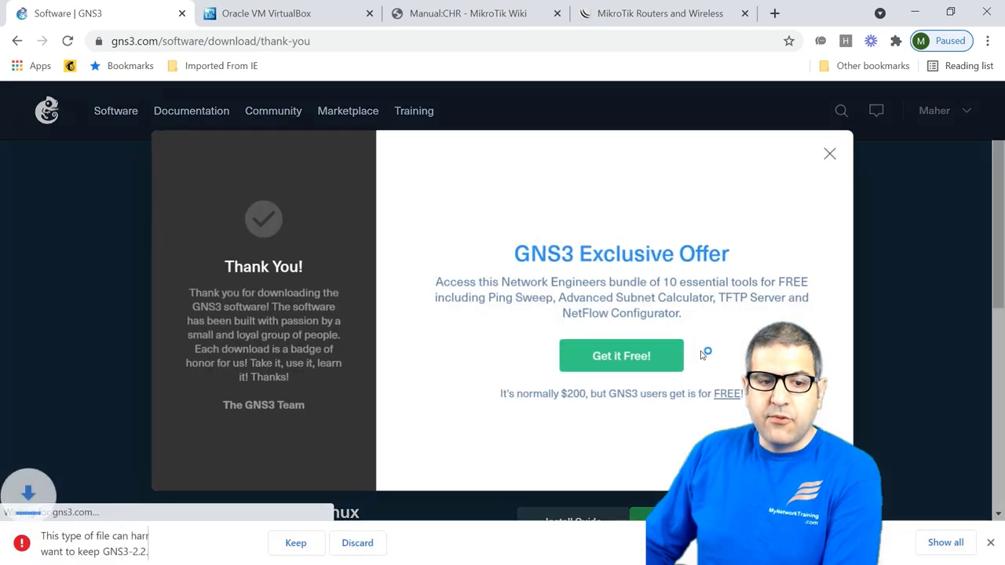
left_click(295, 542)
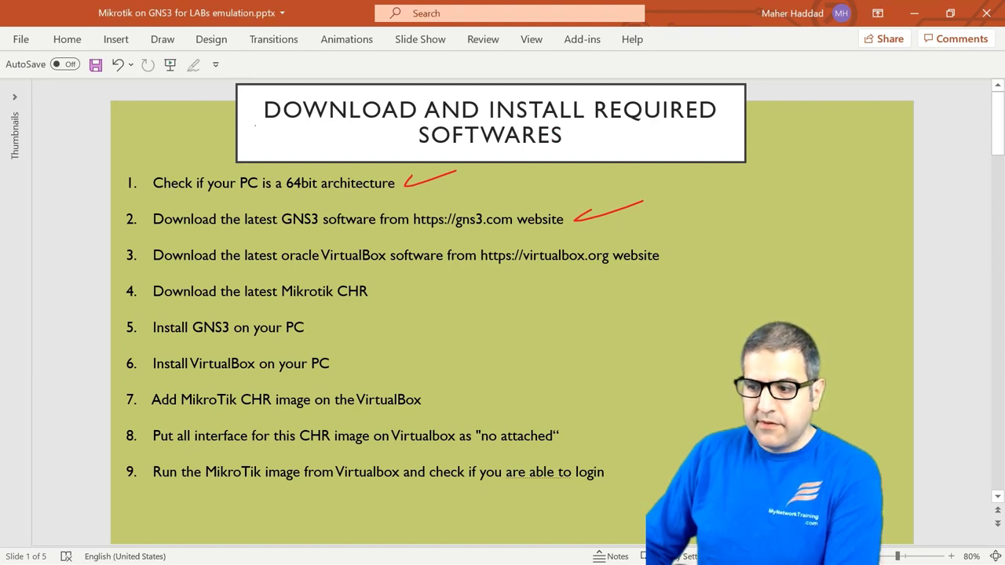
Step: Return to Chrome and switch to the Oracle VM VirtualBox website tab
key("alt+Tab")
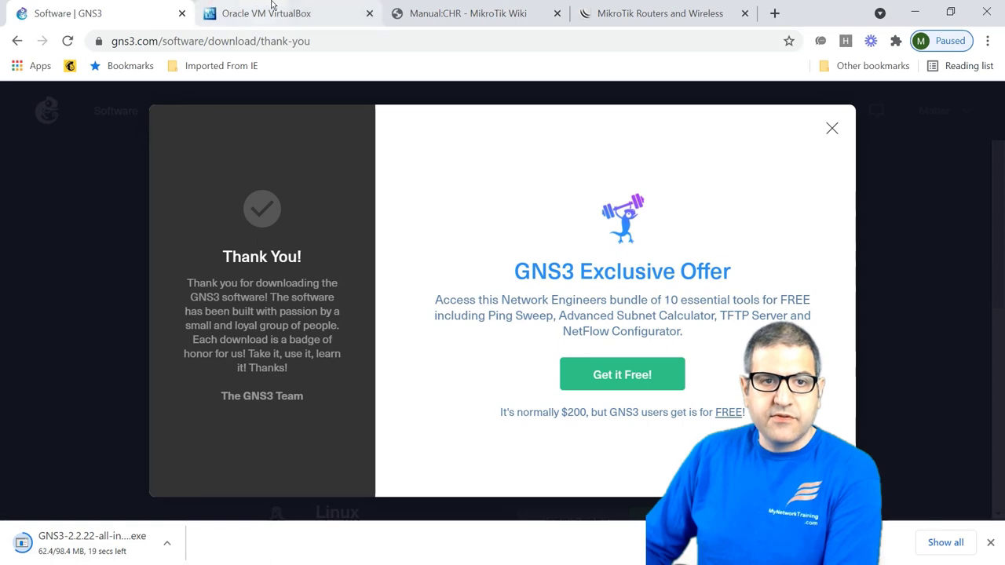
left_click(324, 5)
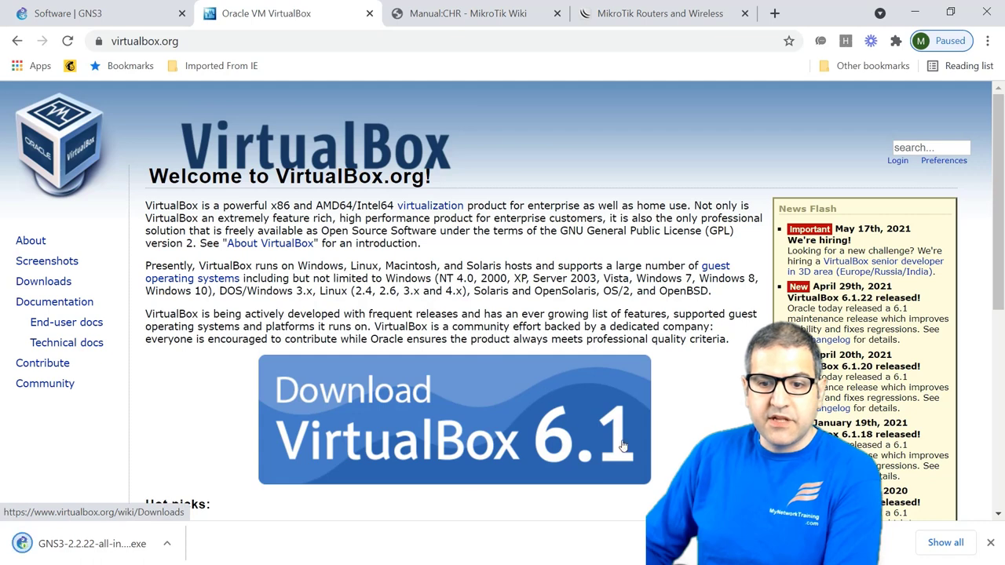
Step: Dismiss the downloads bar and download the VirtualBox 6.1.22 installer for Windows hosts
left_click(991, 543)
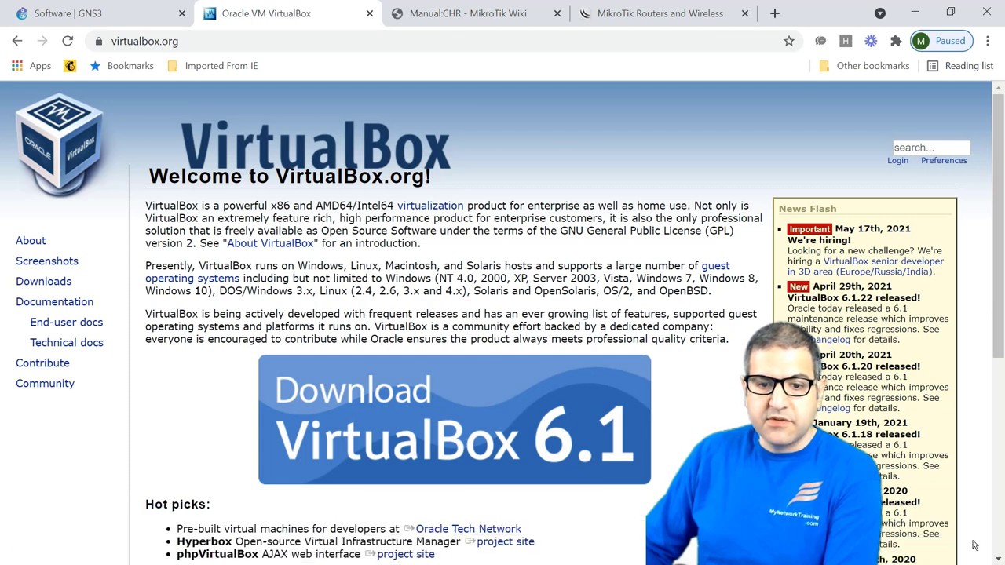
left_click(357, 395)
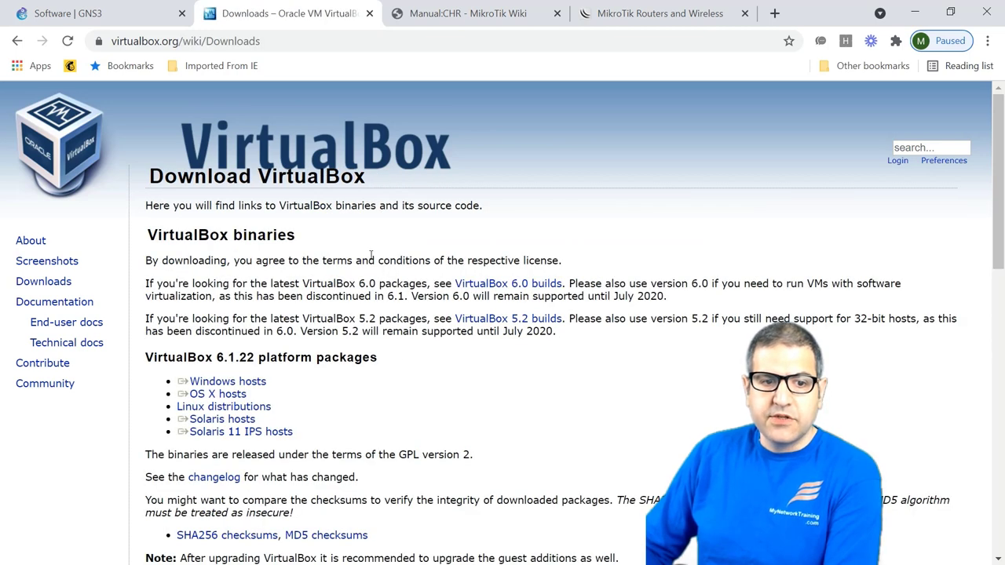
triple_click(270, 385)
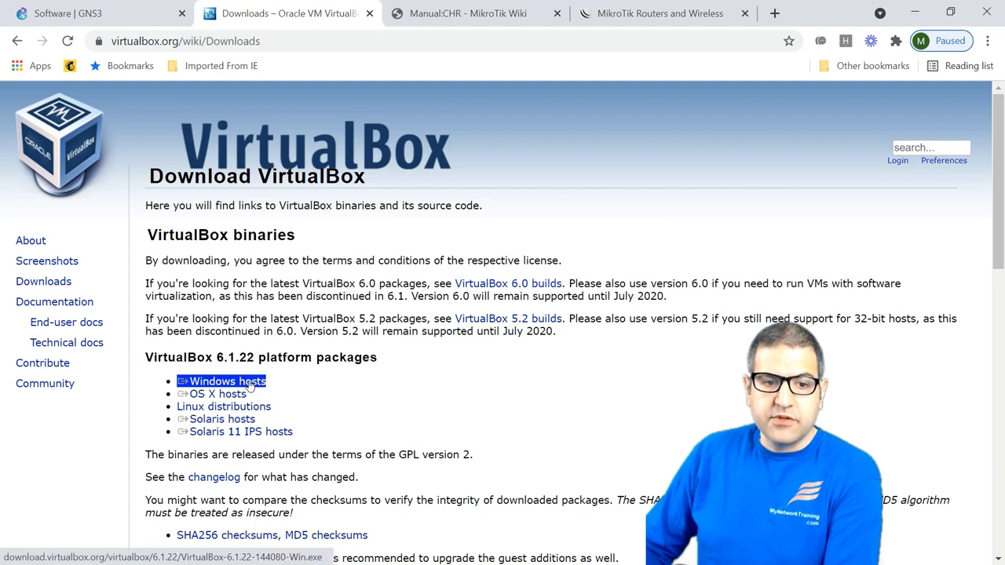
left_click(250, 383)
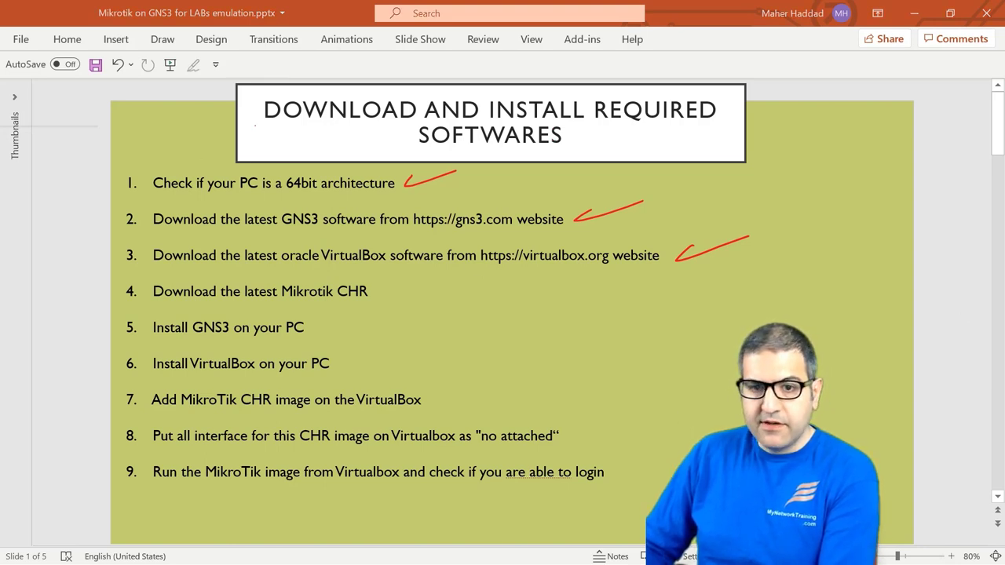
Step: Return to Chrome and switch to the MikroTik Routers and Wireless tab
key("alt+Tab")
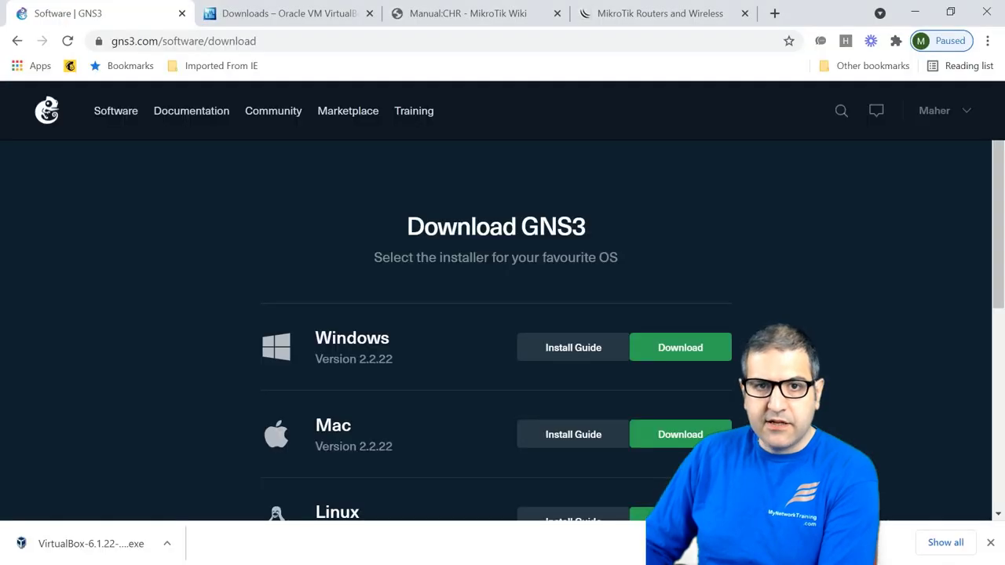
left_click(656, 8)
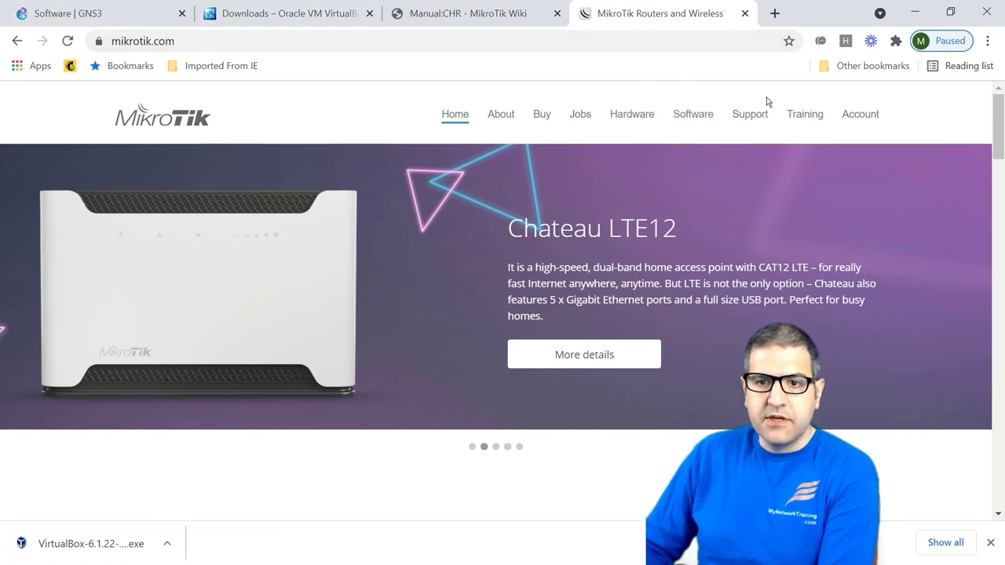
Step: Open the MikroTik software downloads page and scroll down to the Cloud Hosted Router table
left_click(688, 116)
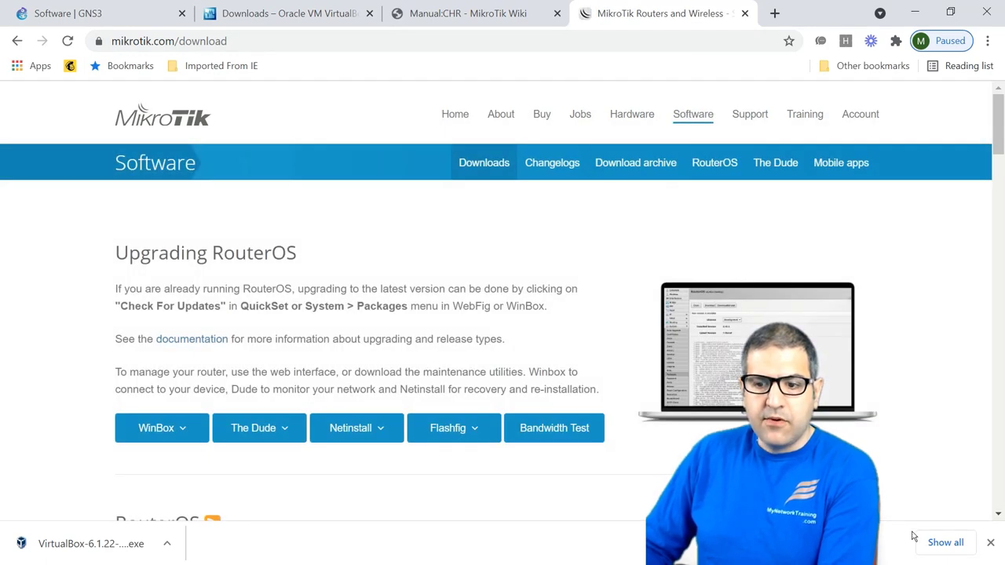
left_click(990, 542)
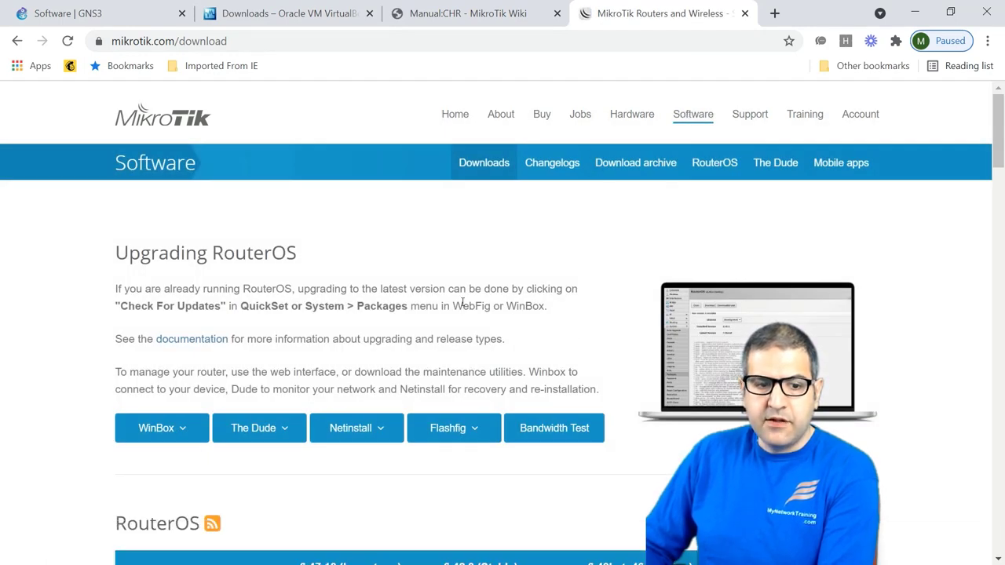
scroll(475, 273, "down", 3)
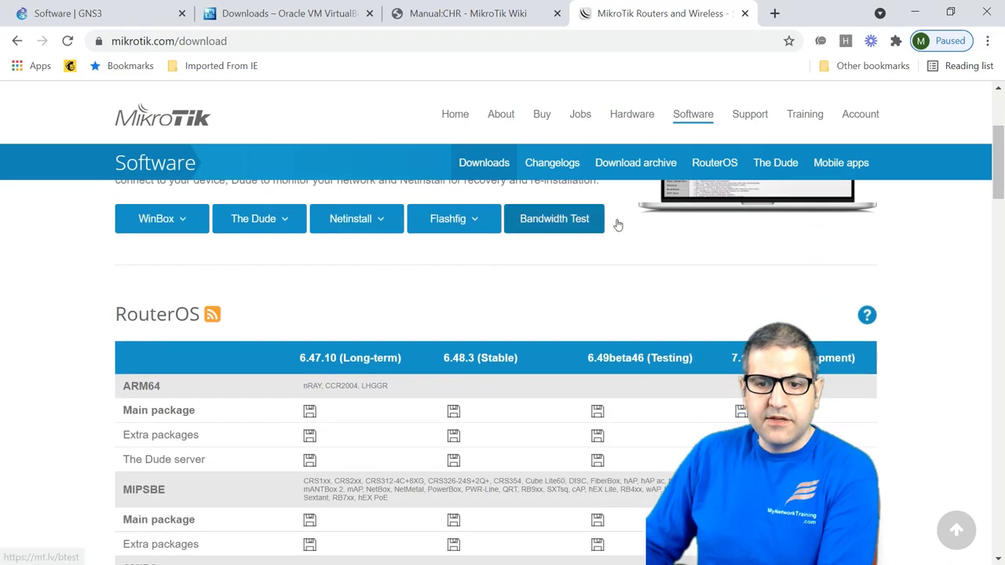
scroll(617, 222, "down", 1)
scroll(277, 285, "down", 5)
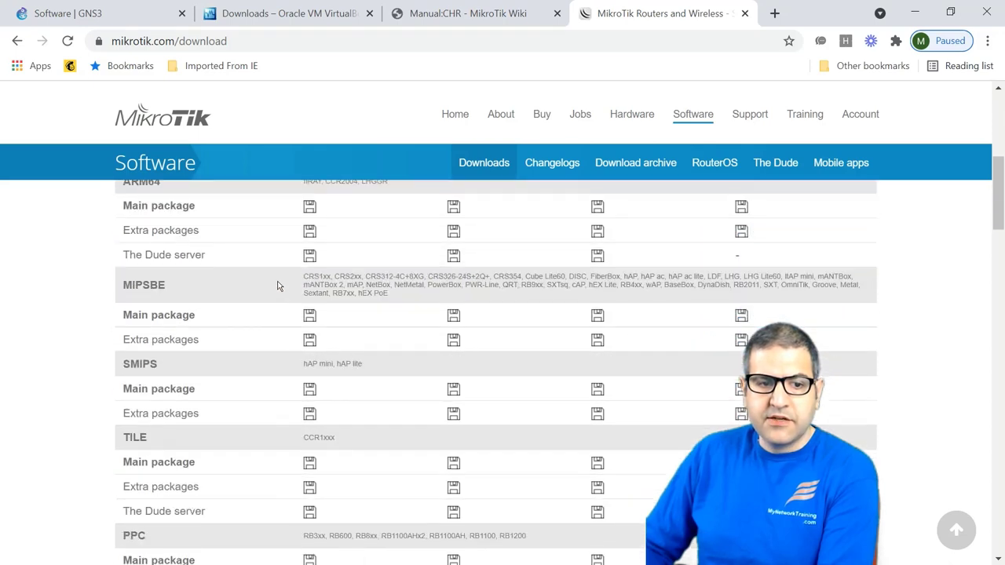
scroll(277, 285, "down", 8)
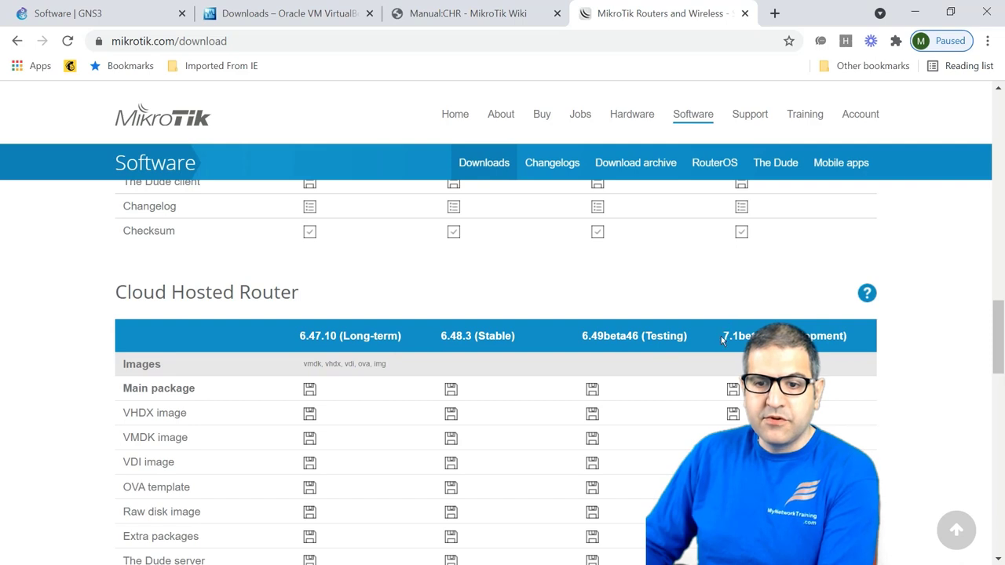
Step: Highlight the development version heading, then the 6.48.3 (Stable) column heading
left_click_drag(723, 335, 844, 335)
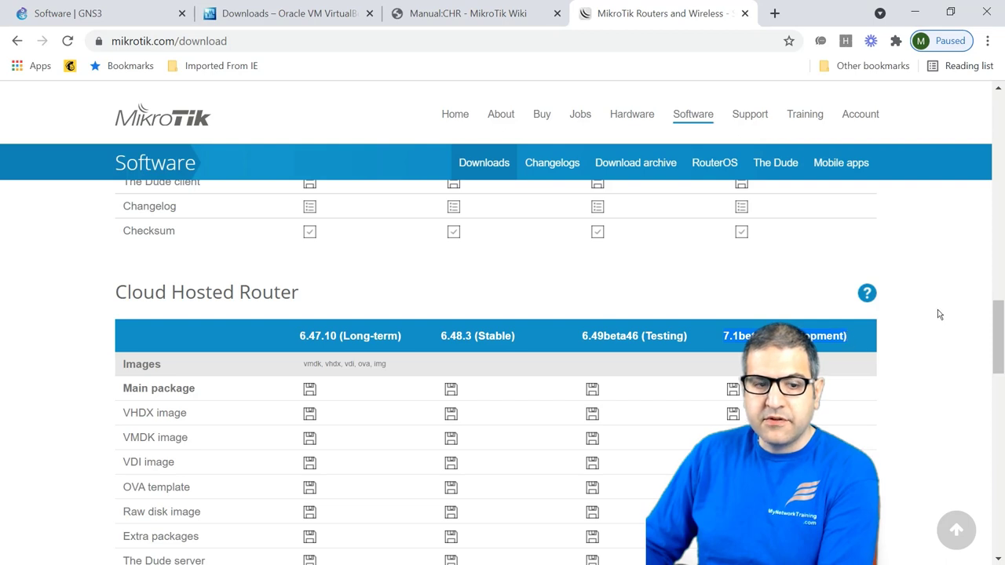
left_click(938, 315)
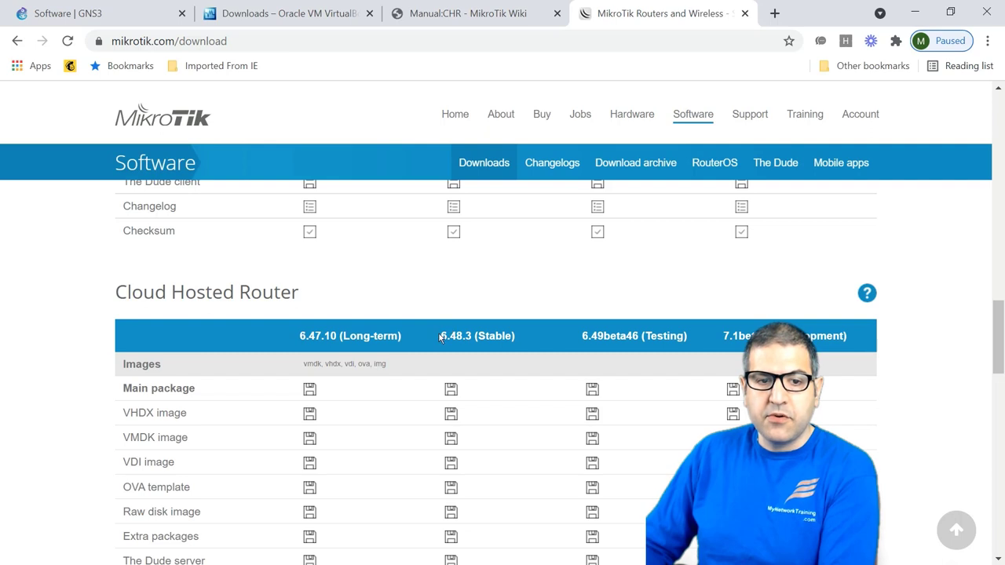
left_click_drag(438, 345, 526, 351)
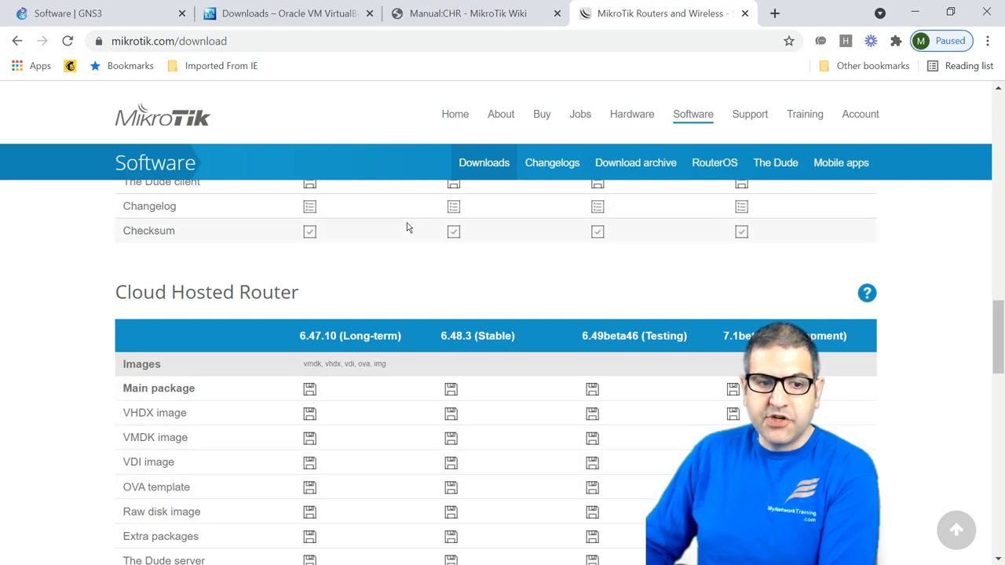
scroll(314, 259, "down", 1)
scroll(393, 314, "up", 1)
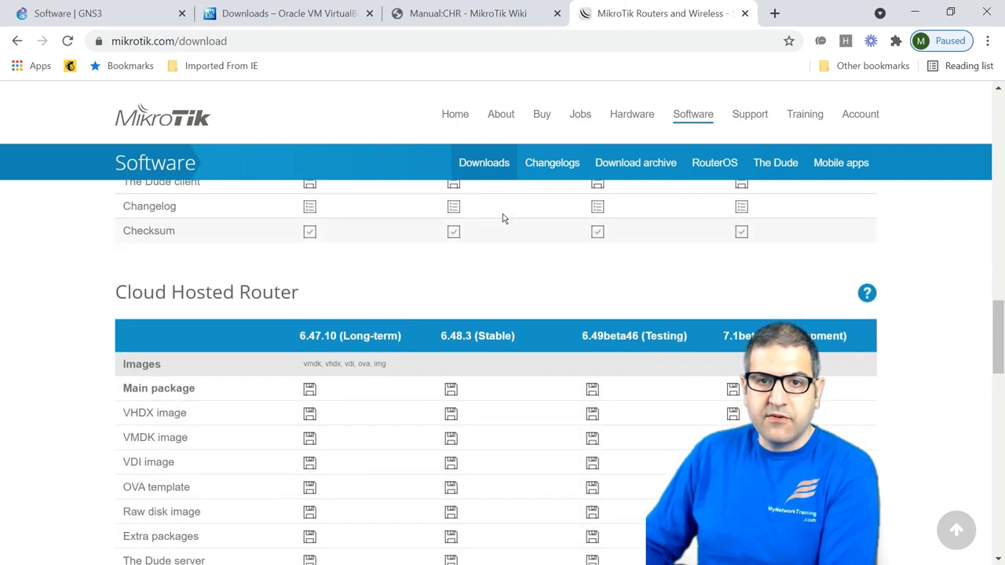
Step: Switch to the Manual:CHR wiki page and scroll down to System Requirements
left_click(446, 8)
scroll(581, 251, "up", 5)
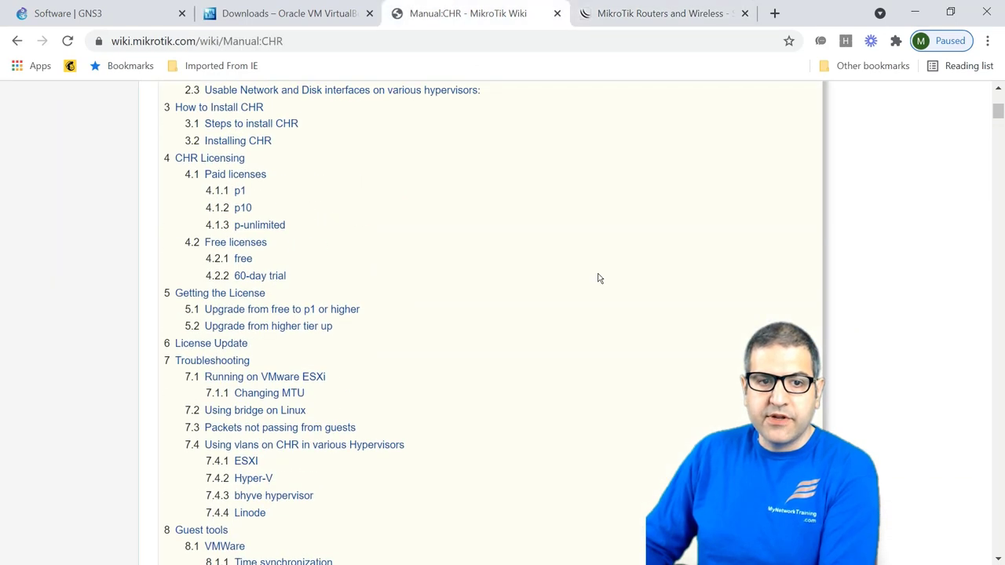
scroll(597, 278, "up", 4)
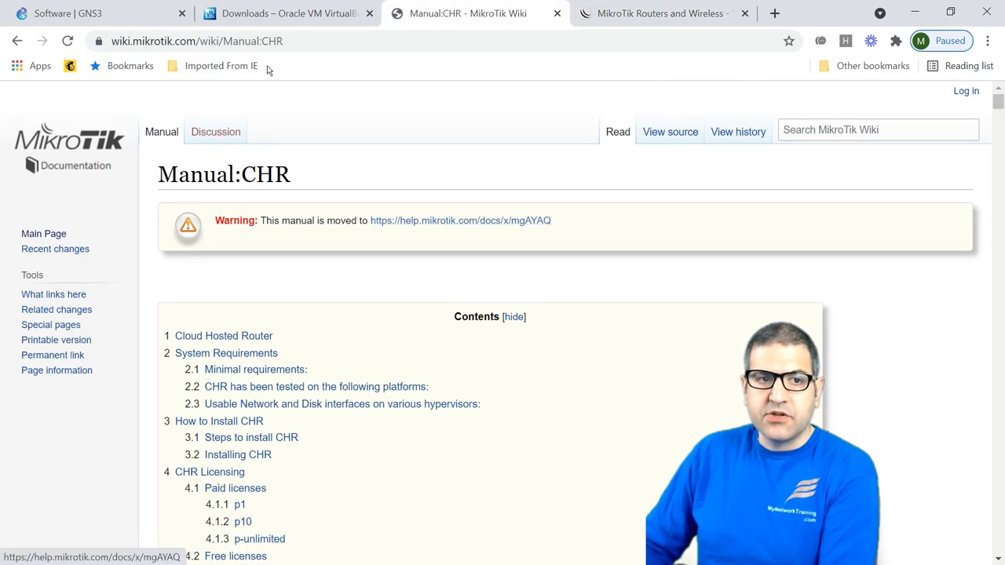
left_click(203, 44)
left_click(364, 103)
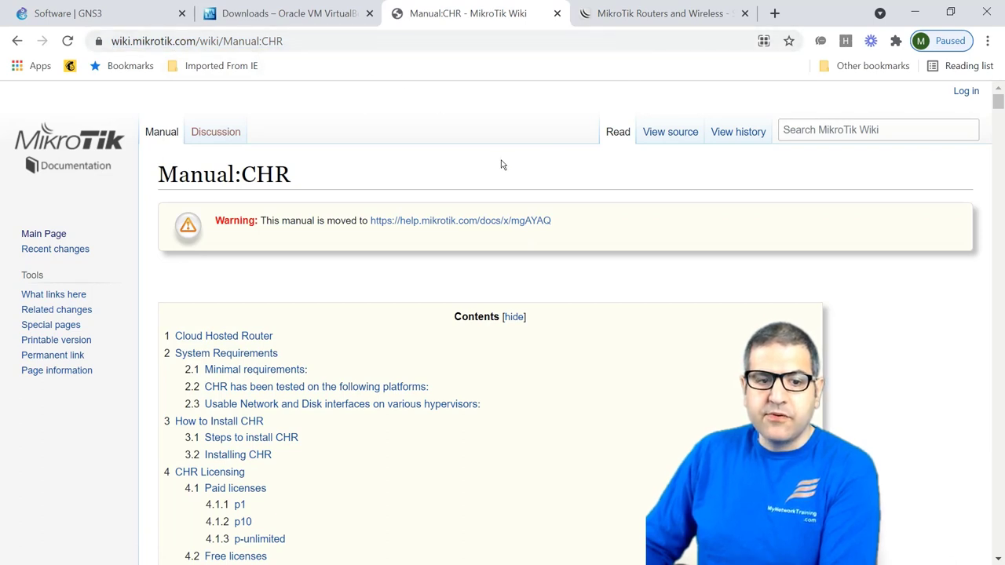
scroll(503, 164, "down", 10)
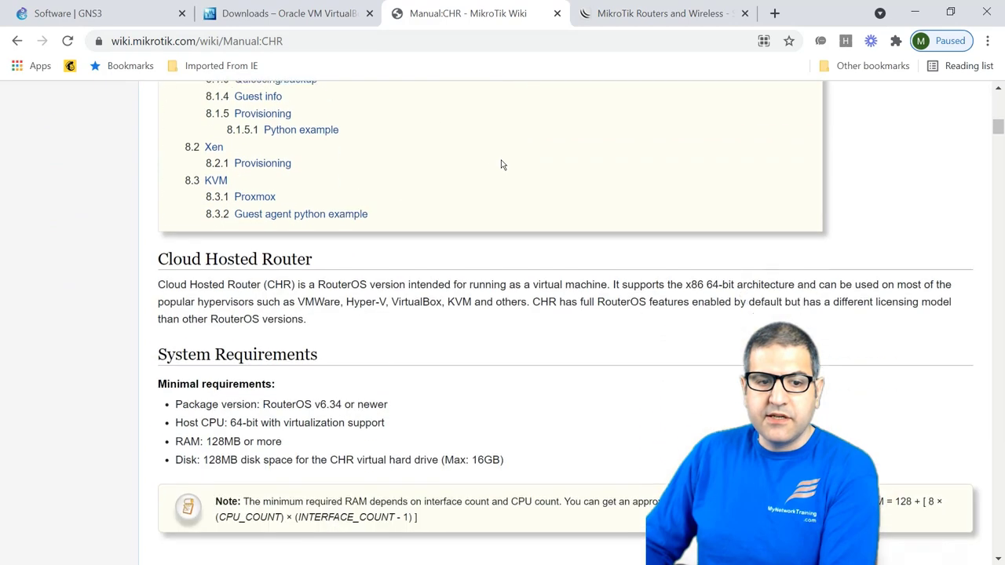
scroll(503, 164, "down", 1)
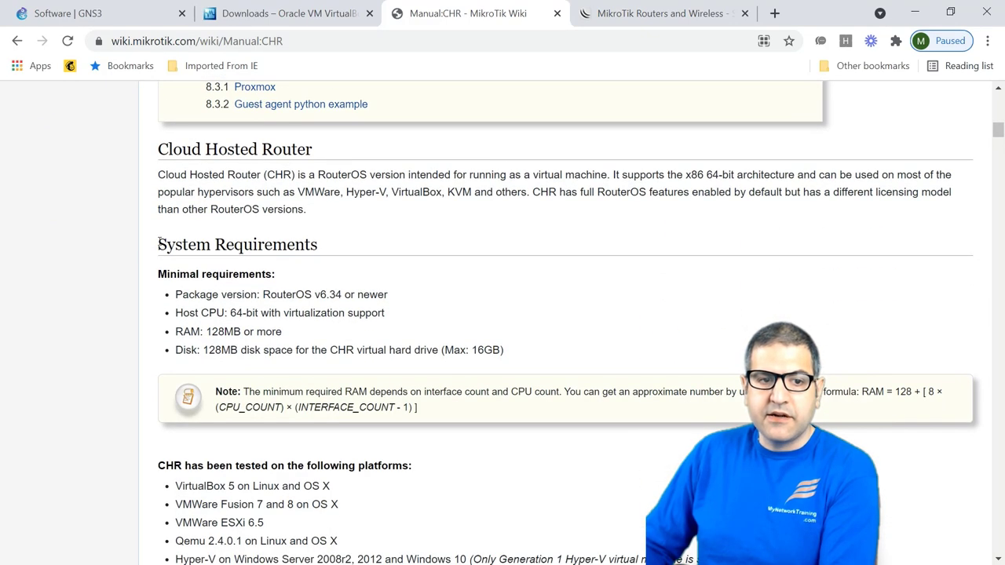
Step: Highlight the System Requirements: host CPU, 128MB RAM and 128MB disk space
left_click_drag(158, 244, 317, 244)
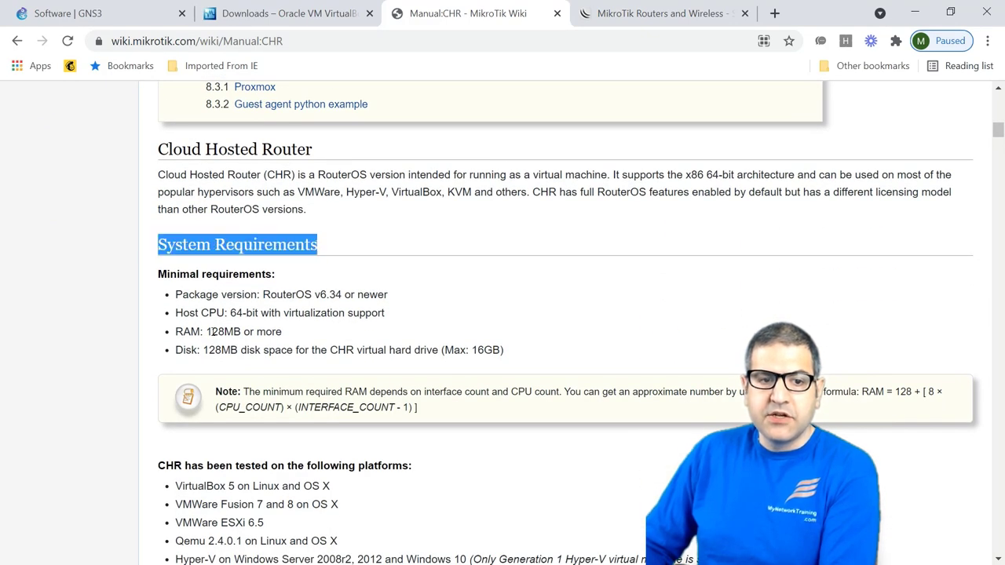
left_click_drag(183, 313, 282, 312)
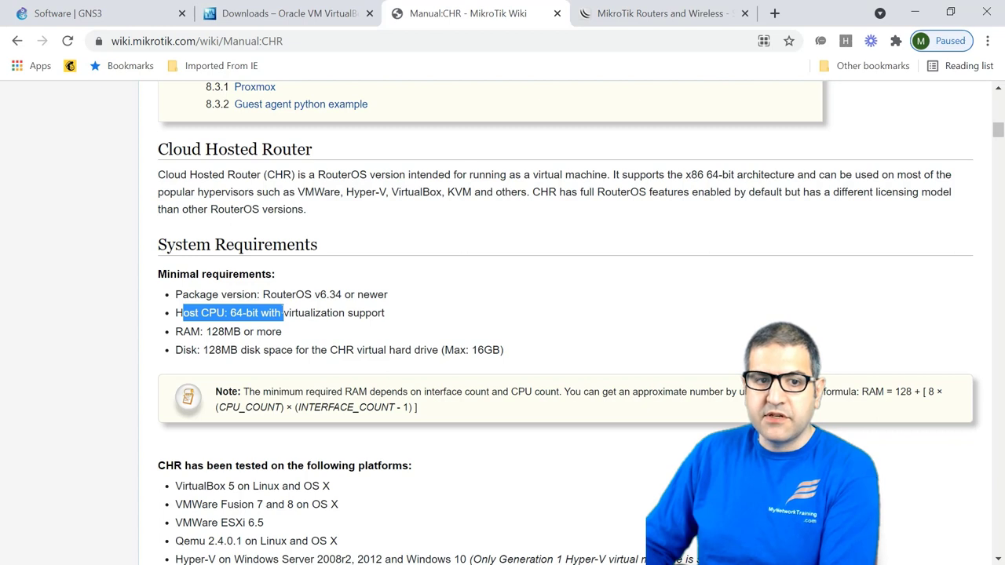
left_click(293, 328)
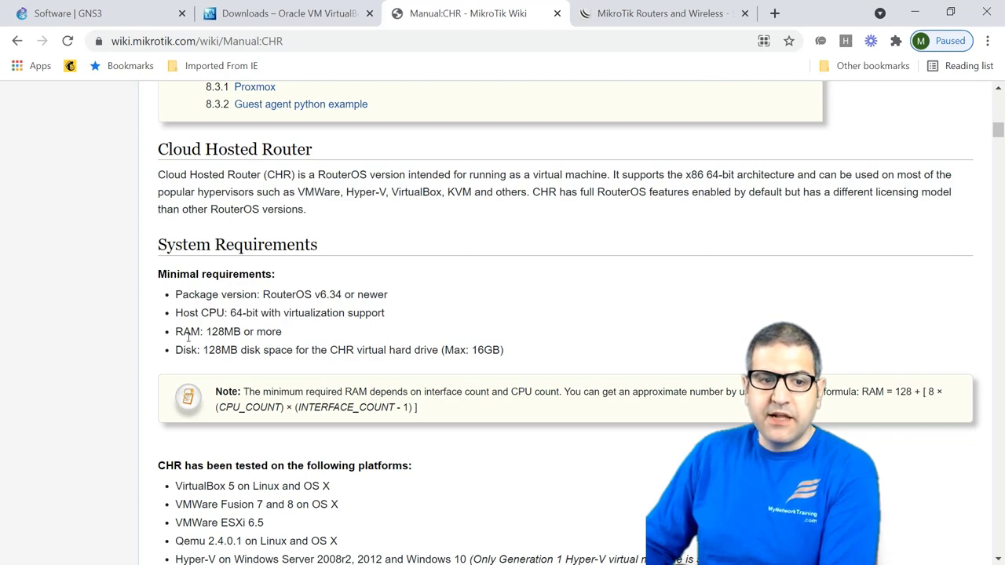
left_click_drag(200, 331, 300, 332)
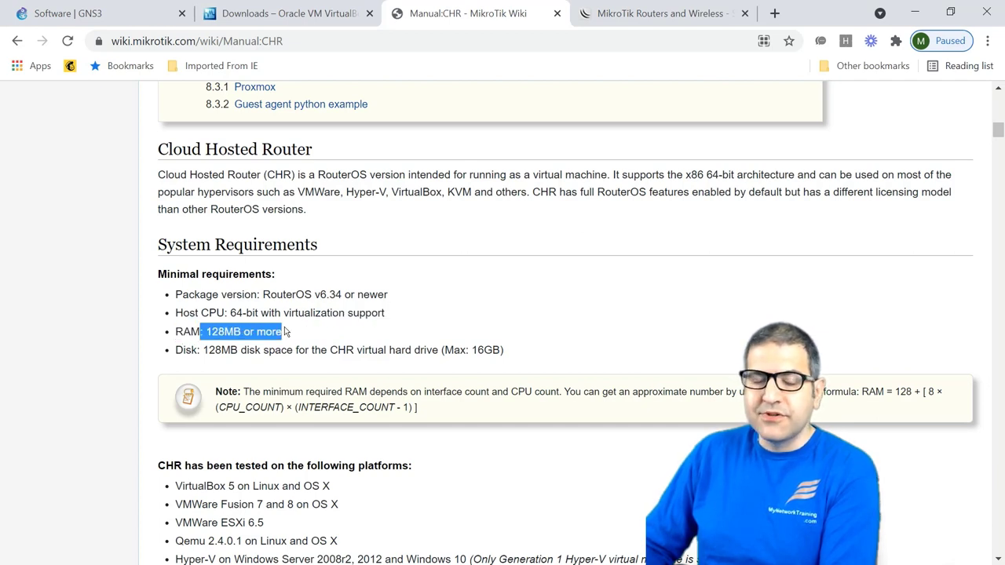
left_click(207, 332)
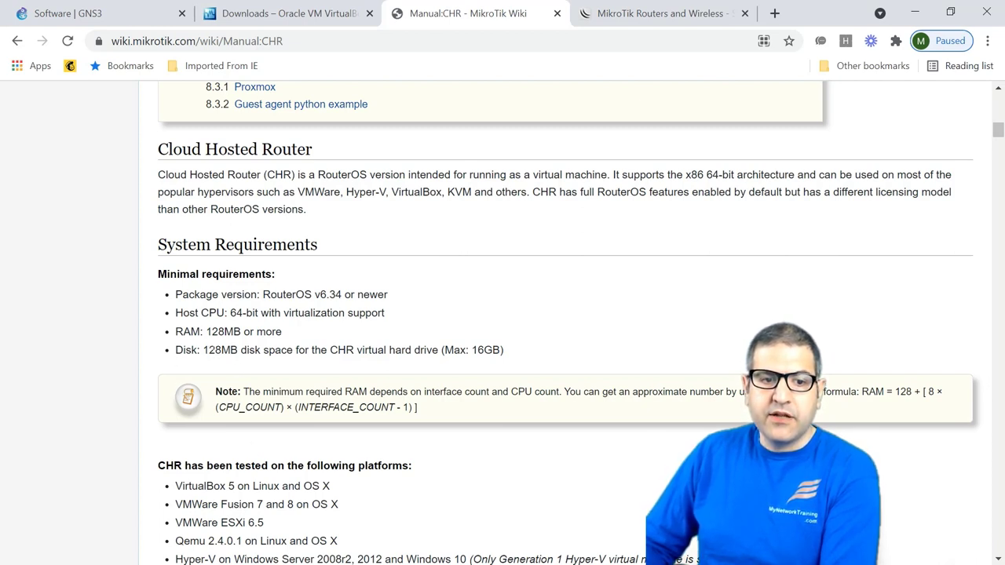
left_click_drag(208, 350, 437, 350)
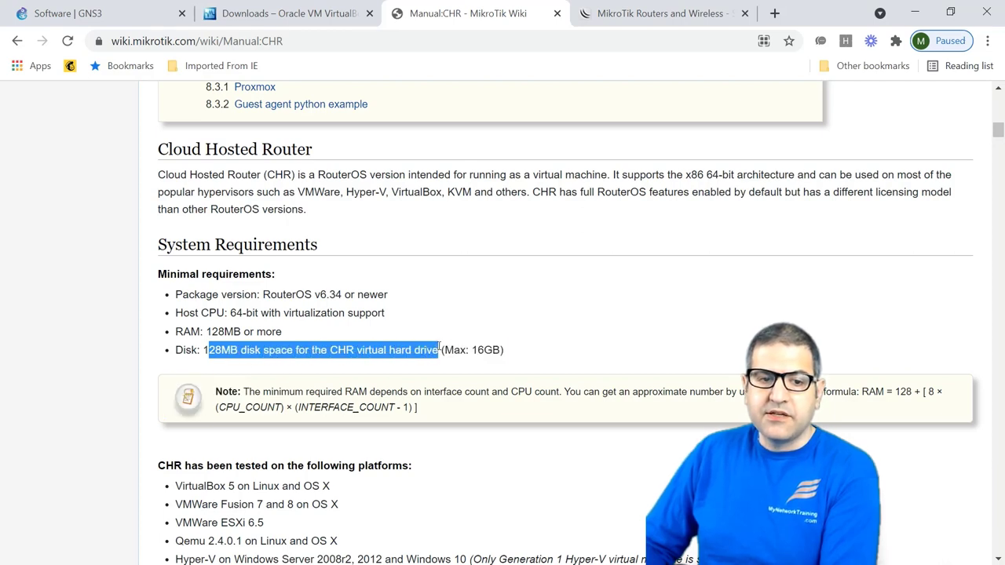
left_click(384, 339)
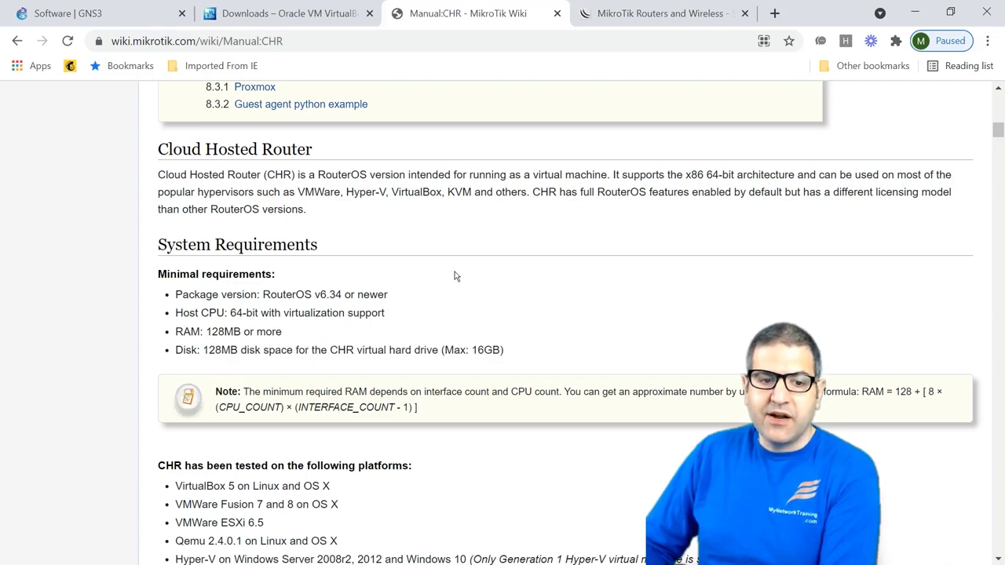
Step: Point out VirtualBox 5 and Qemu in the tested platforms list
scroll(454, 276, "down", 2)
scroll(363, 301, "down", 2)
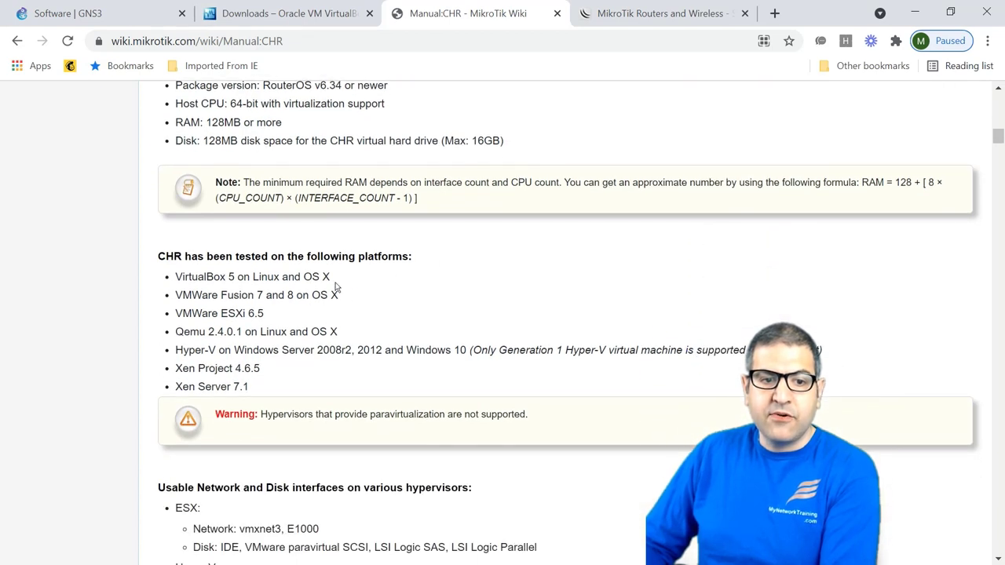
left_click_drag(182, 292, 234, 278)
left_click(203, 290)
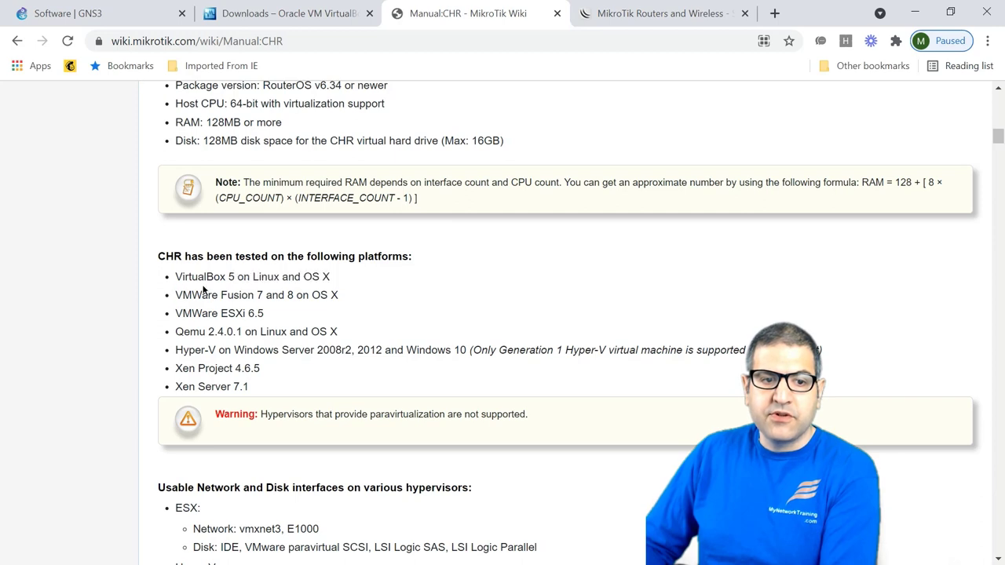
left_click_drag(203, 334, 199, 332)
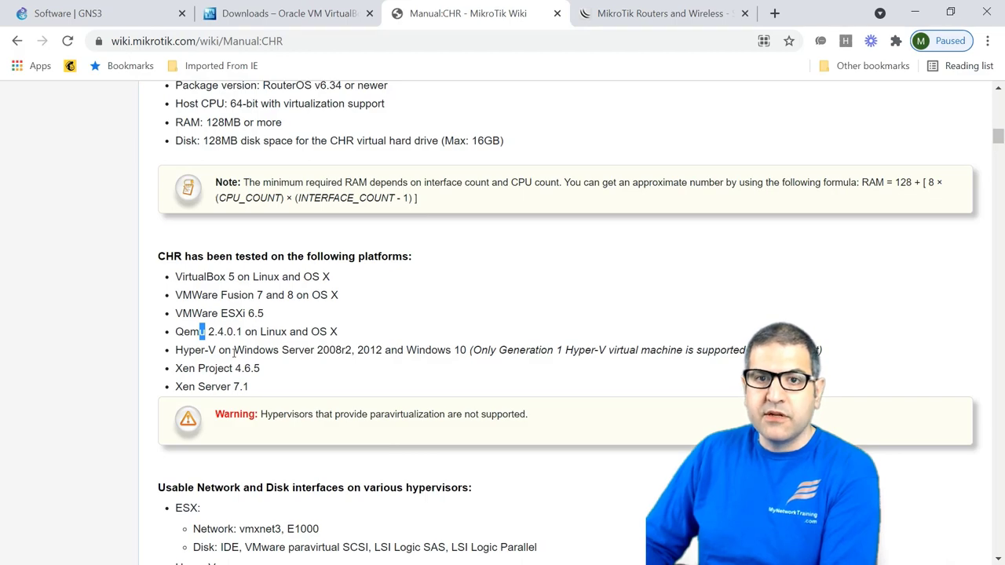
scroll(606, 245, "down", 10)
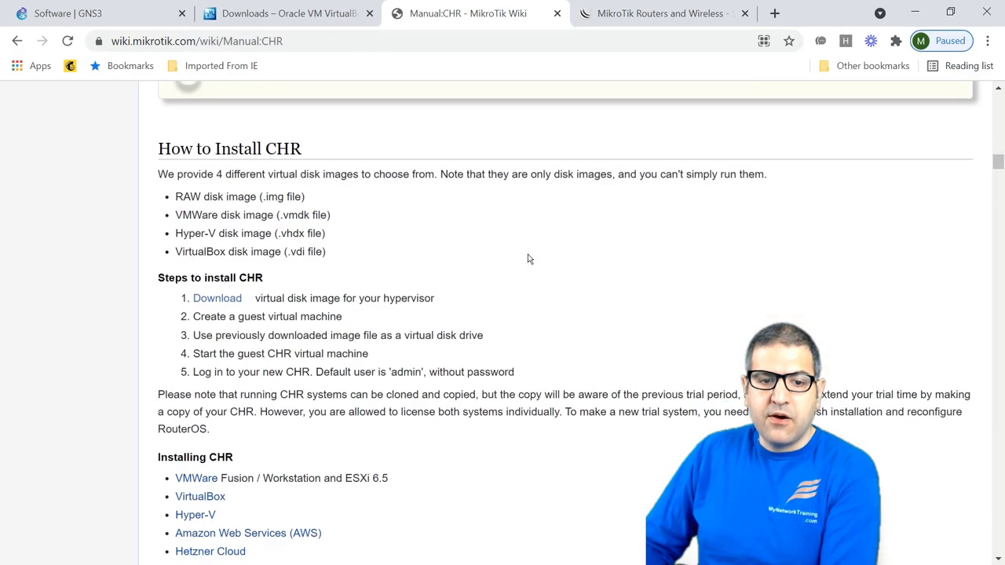
Step: In the CHR Licensing table, highlight the Free license, its 1Mbit speed limit and its price
scroll(528, 259, "down", 10)
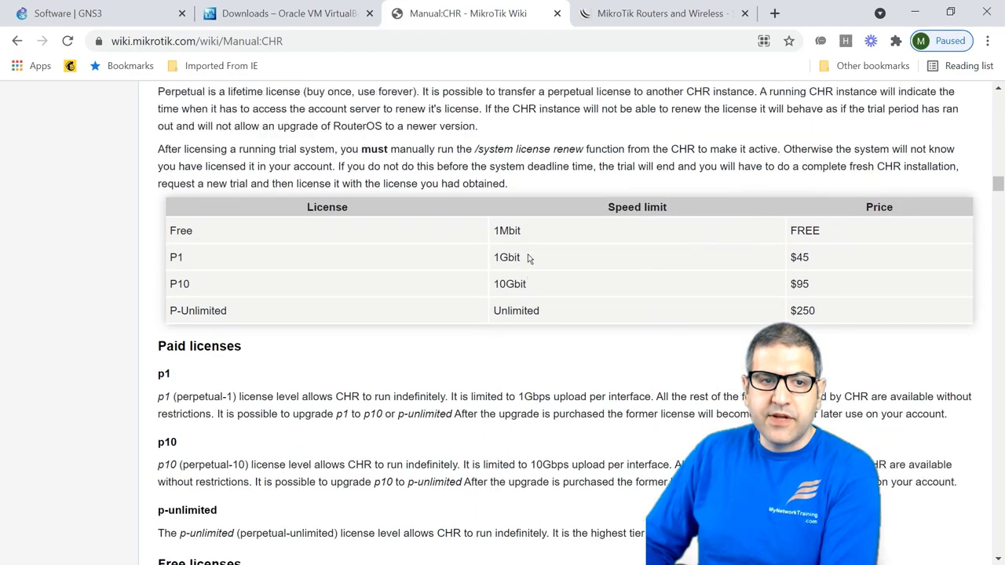
scroll(528, 259, "up", 1)
scroll(529, 259, "up", 1)
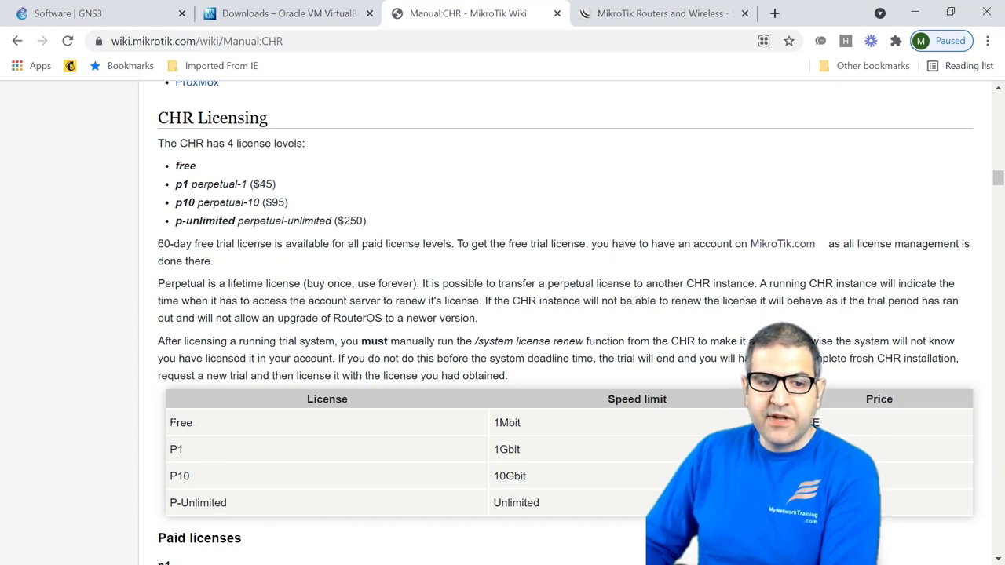
left_click_drag(170, 422, 193, 422)
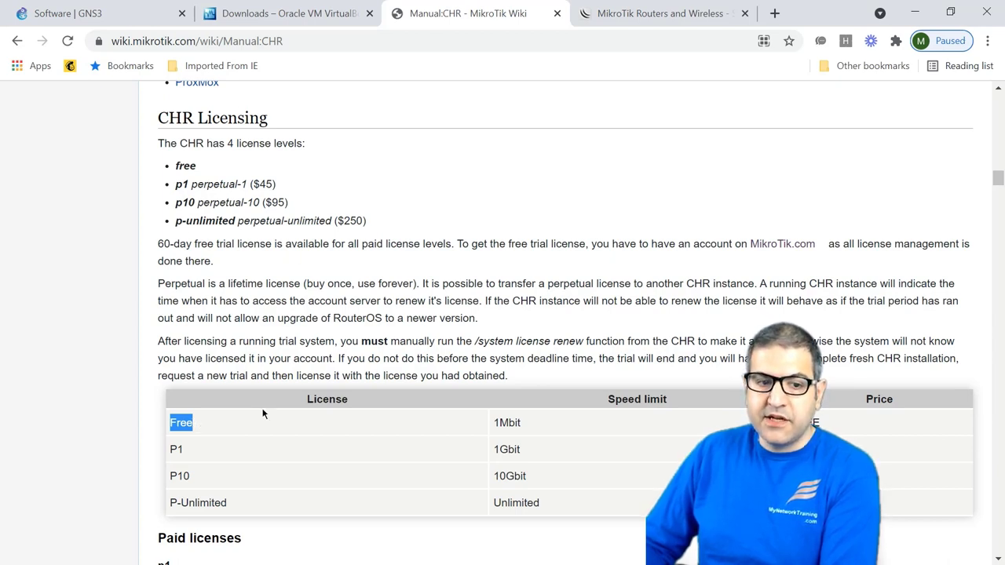
left_click(500, 420)
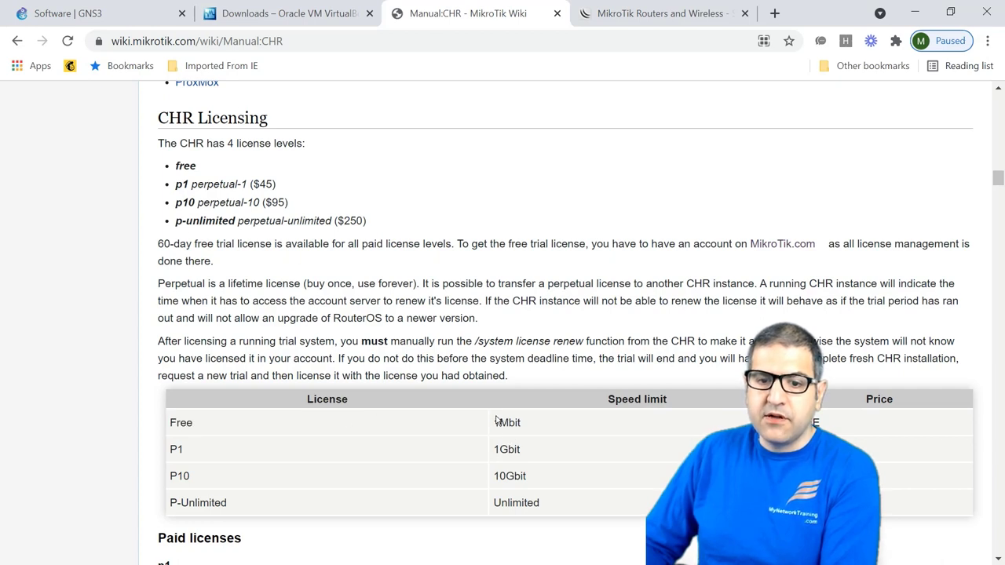
left_click_drag(493, 424, 528, 436)
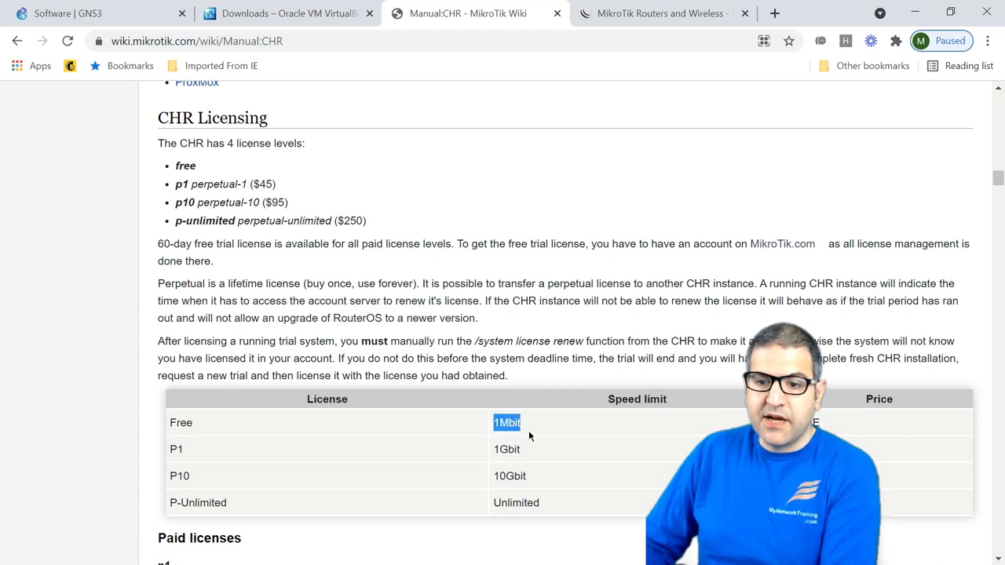
double_click(804, 422)
left_click_drag(528, 424, 488, 429)
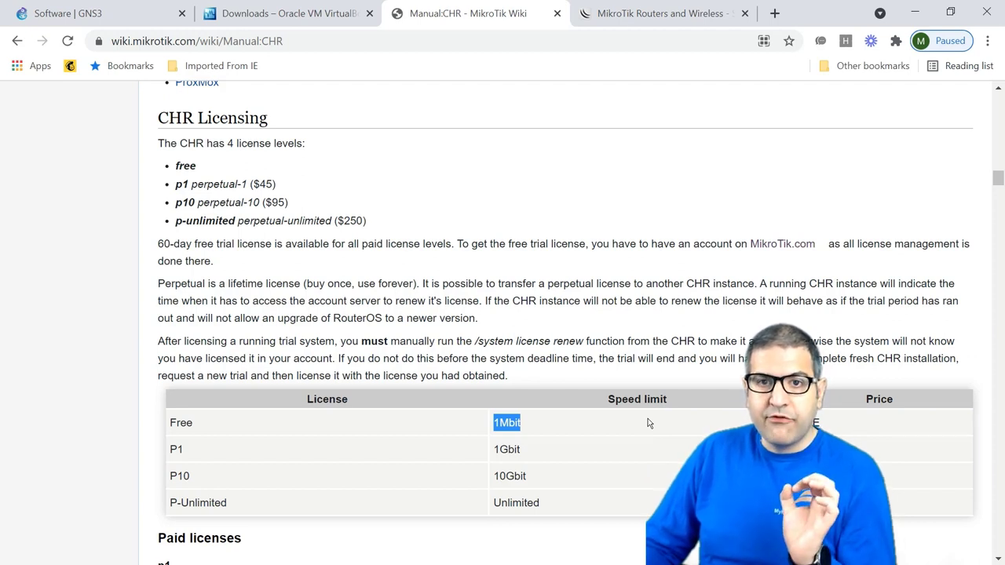
double_click(189, 422)
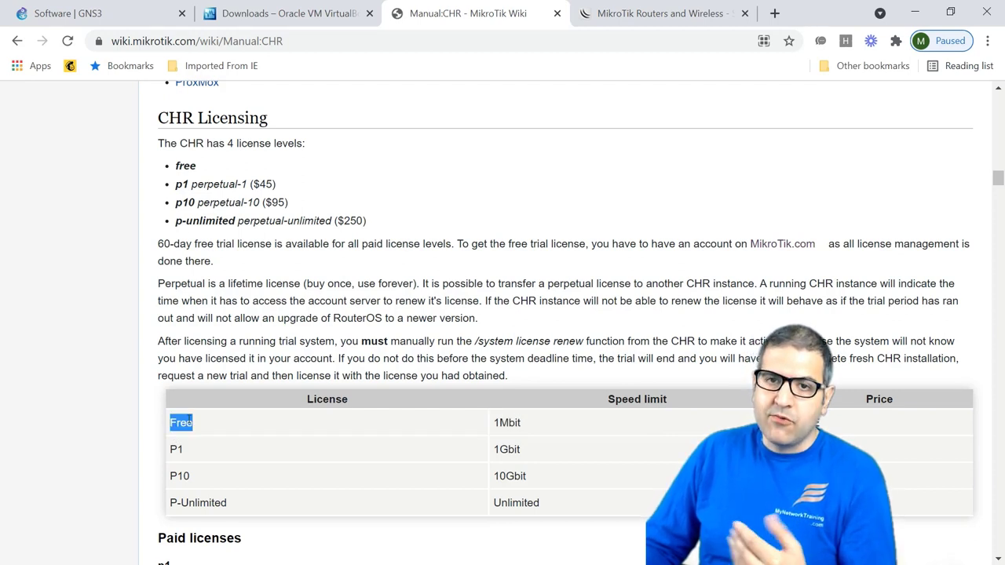
left_click(496, 421)
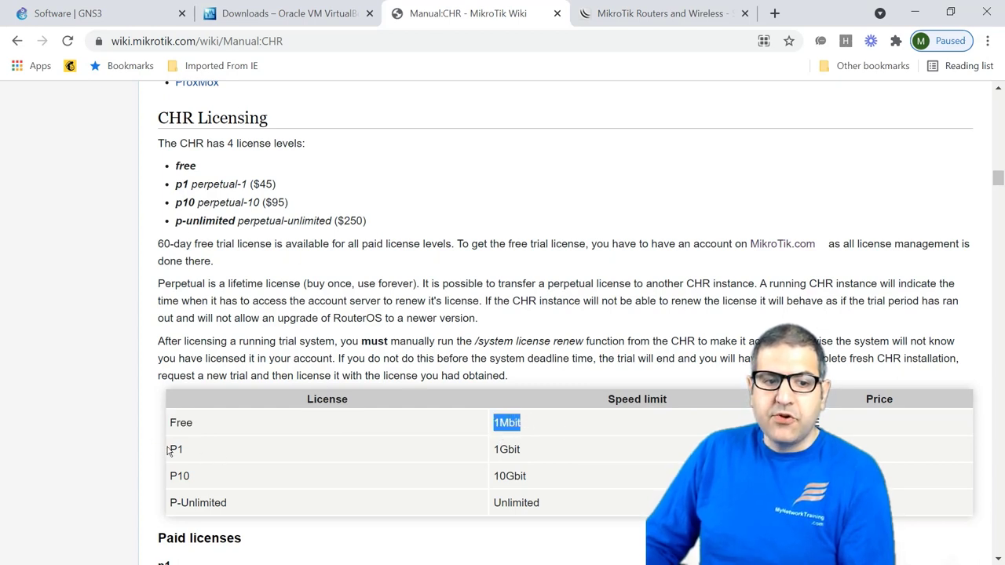
Step: Highlight the P1 license level and its 1Gbit speed limit
left_click_drag(167, 449, 184, 454)
left_click_drag(494, 449, 508, 449)
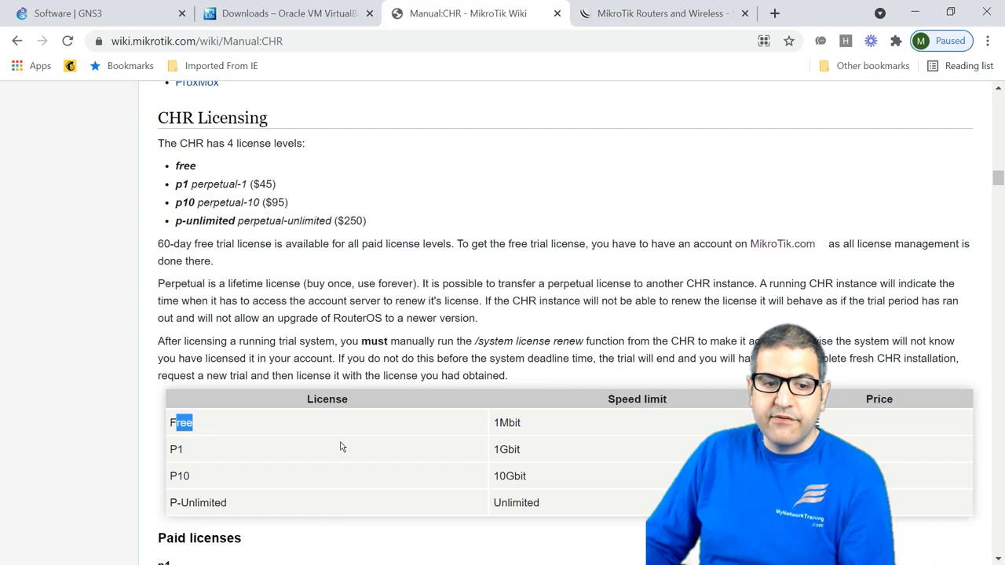
scroll(342, 446, "down", 1)
scroll(440, 428, "up", 2)
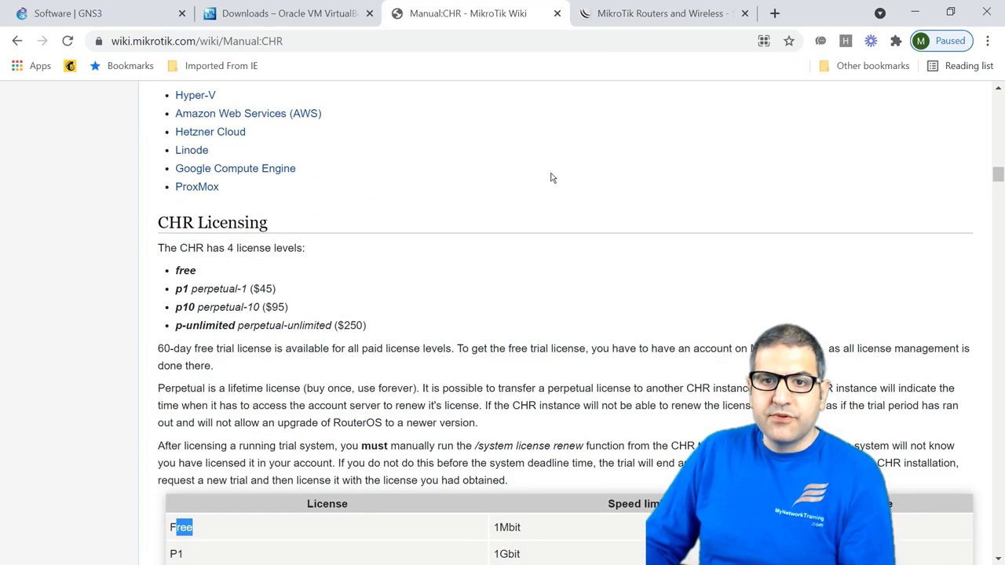
Step: On mikrotik.com's Cloud Hosted Router table, download the 7.1beta6 VDI image
left_click(627, 6)
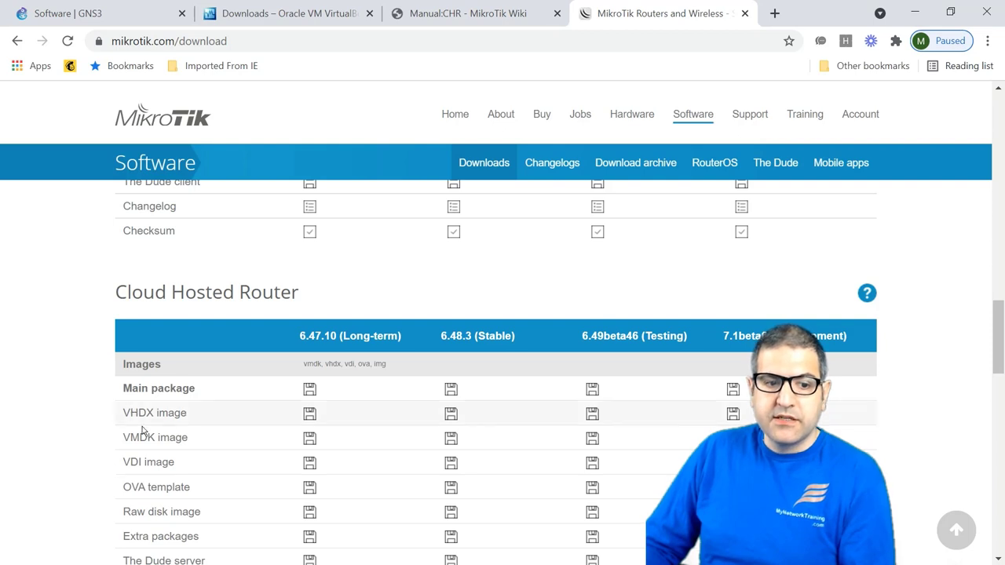
scroll(180, 487, "down", 2)
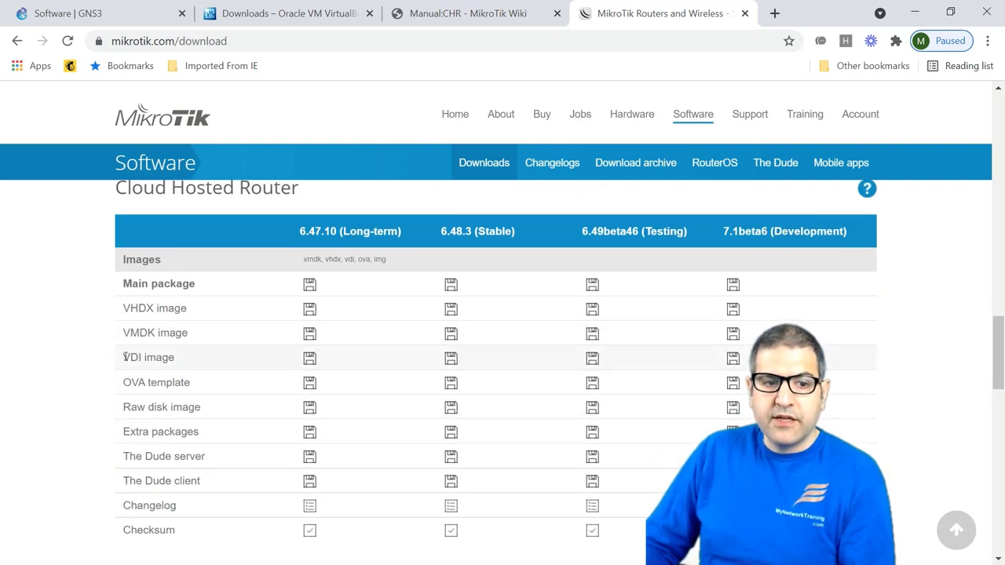
left_click_drag(123, 357, 333, 363)
left_click_drag(542, 358, 746, 359)
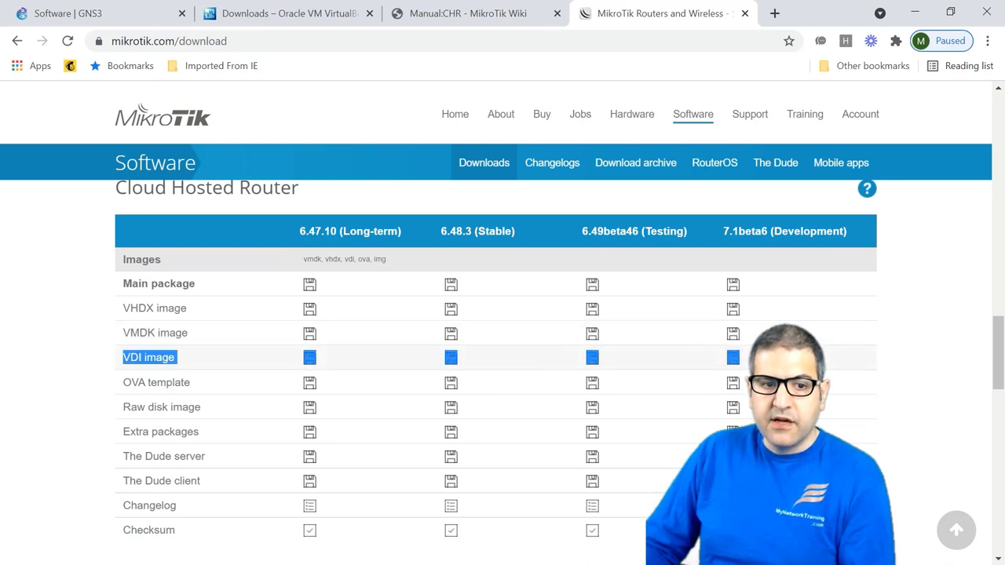
left_click(964, 334)
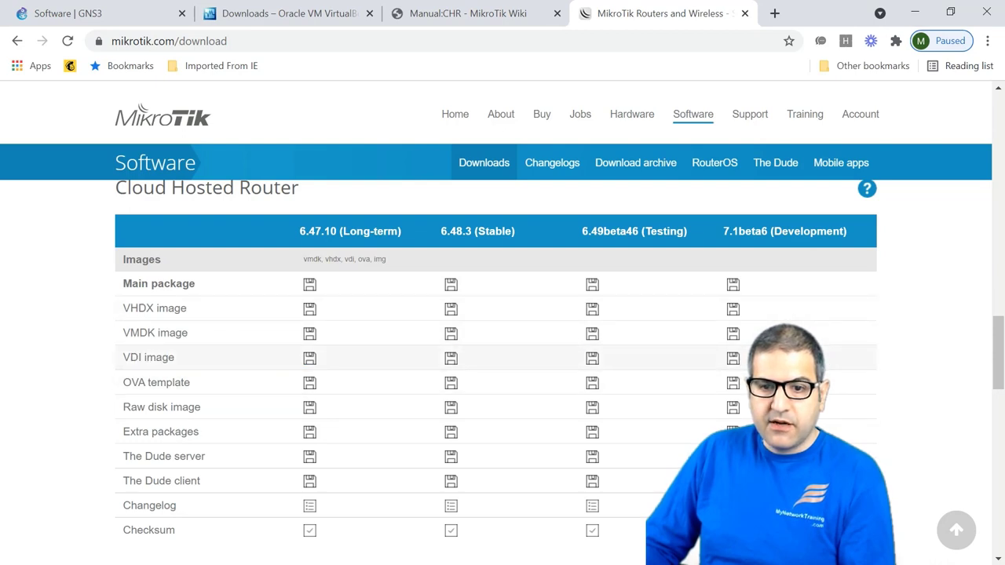
left_click(732, 357)
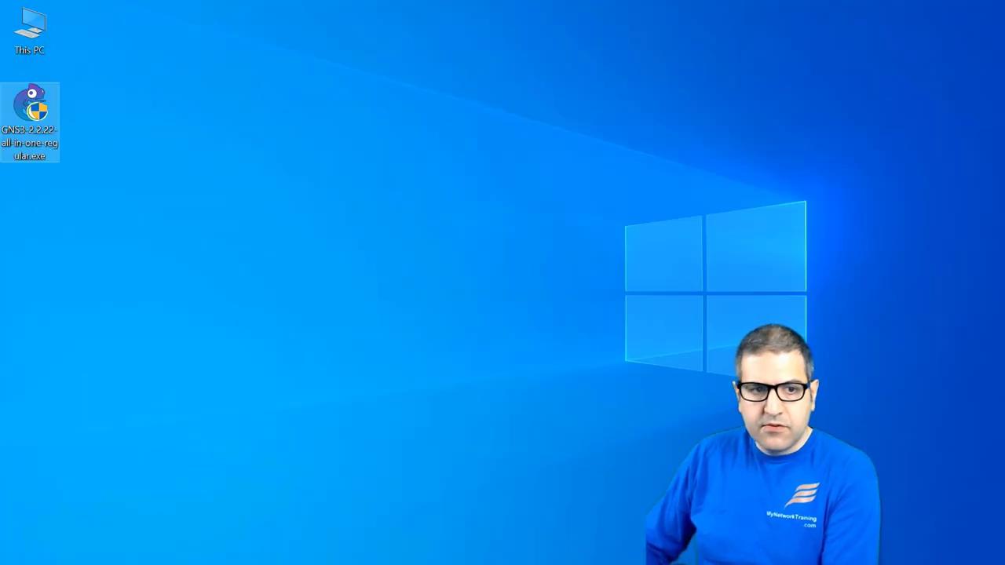
Step: Place the VirtualBox installer and chr-7.1beta6.vhd disk image on the desktop
double_click(44, 118)
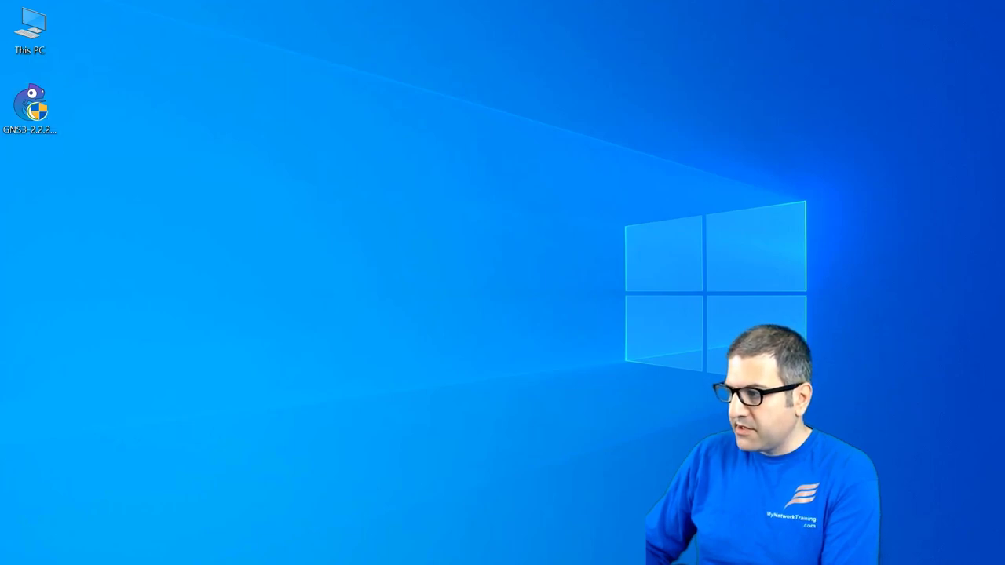
left_click_drag(567, 297, 19, 182)
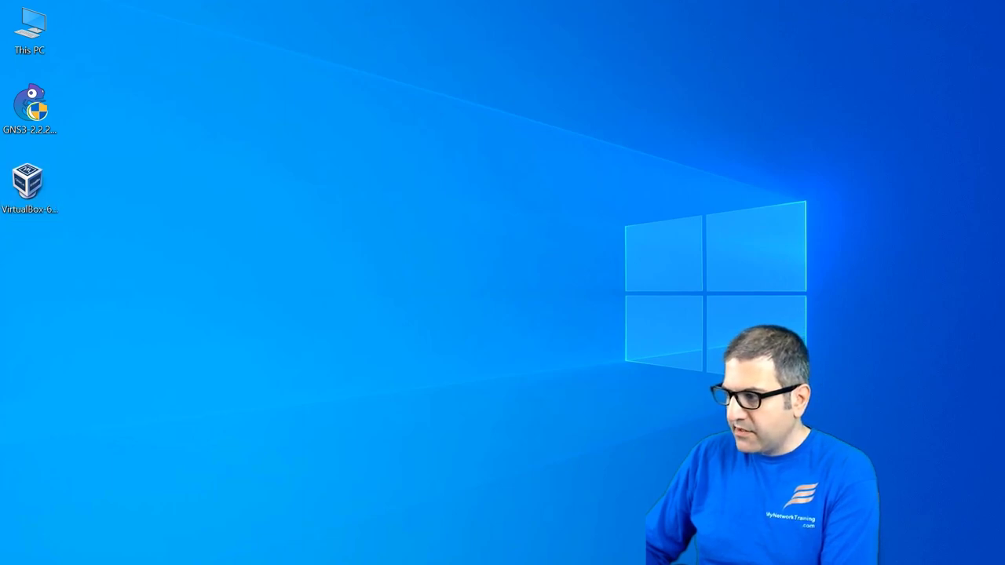
left_click_drag(471, 285, 62, 265)
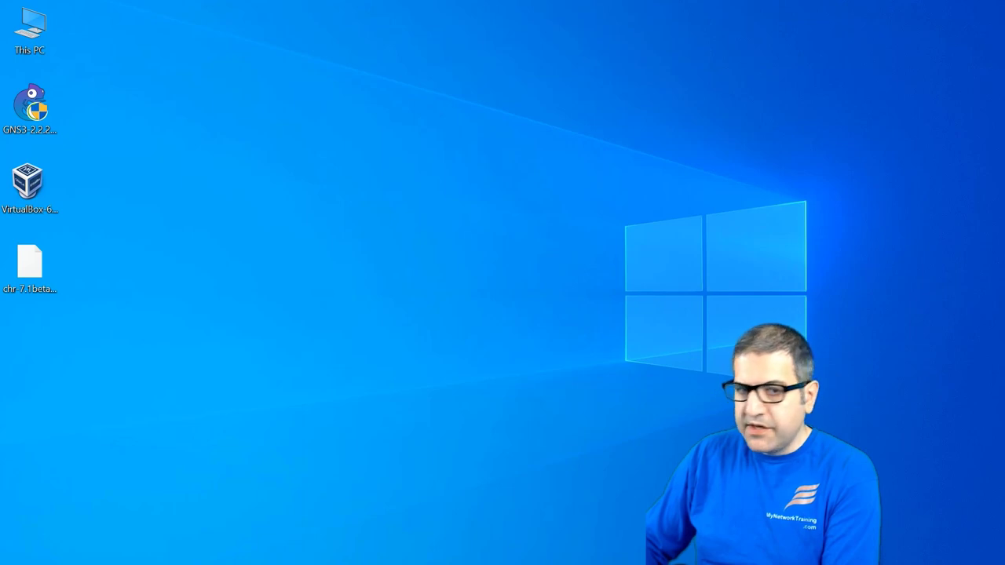
Step: Launch the GNS3 installer and move its setup window to the top centre
left_click(35, 102)
double_click(39, 100)
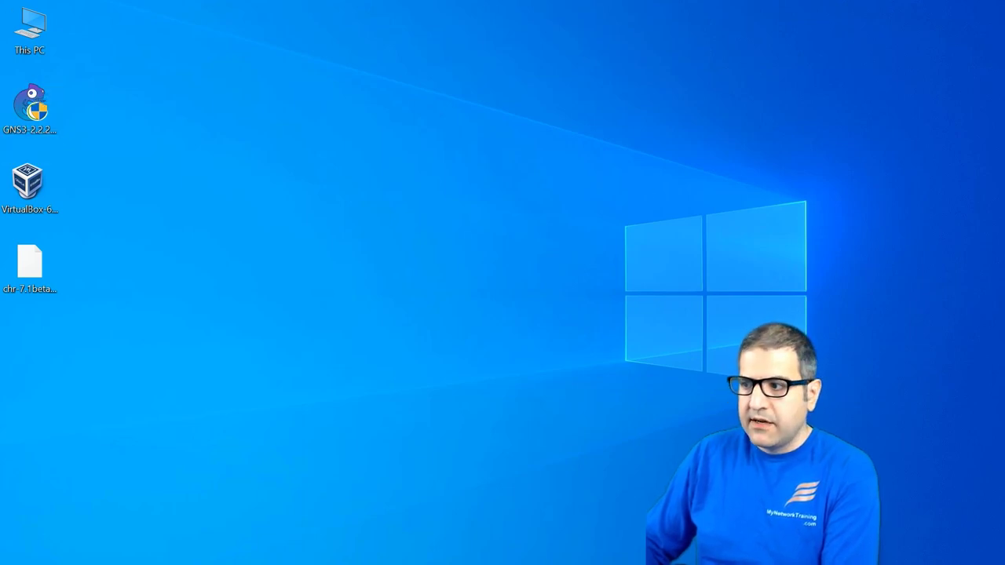
left_click_drag(343, 253, 439, 52)
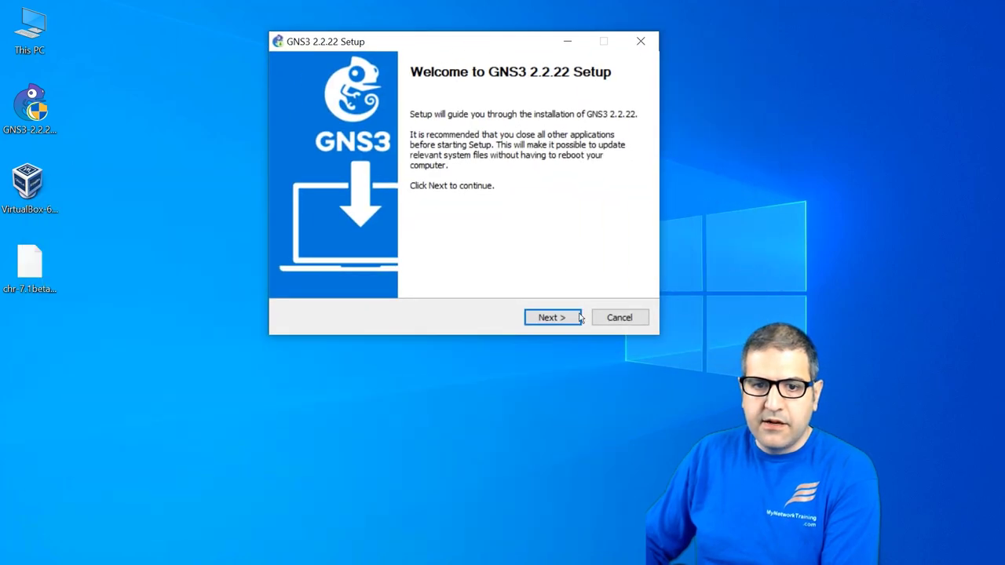
Step: Accept the GNS3 license, keep default Start Menu folder and components, and install to C:\Program Files\GNS3
left_click(531, 316)
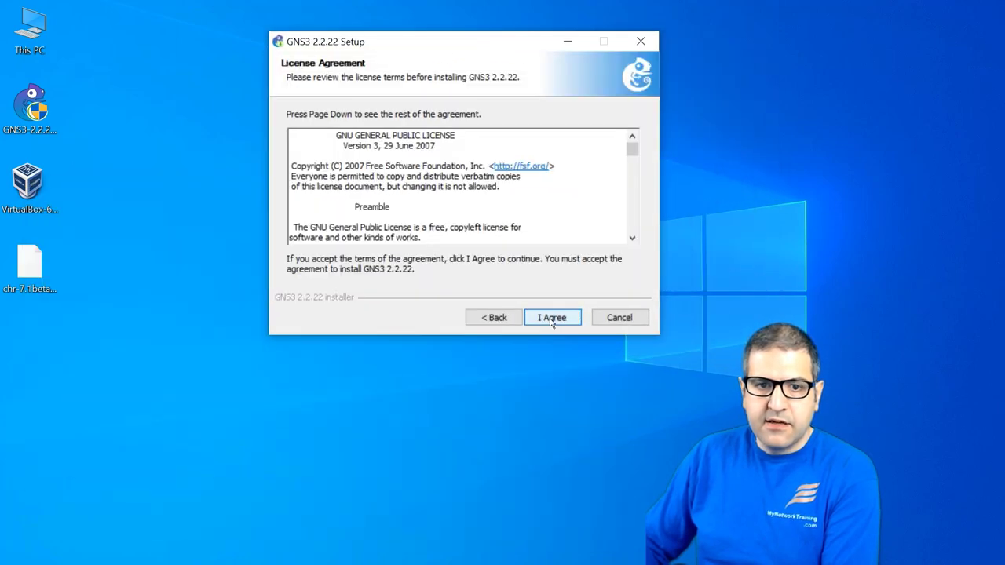
left_click(552, 318)
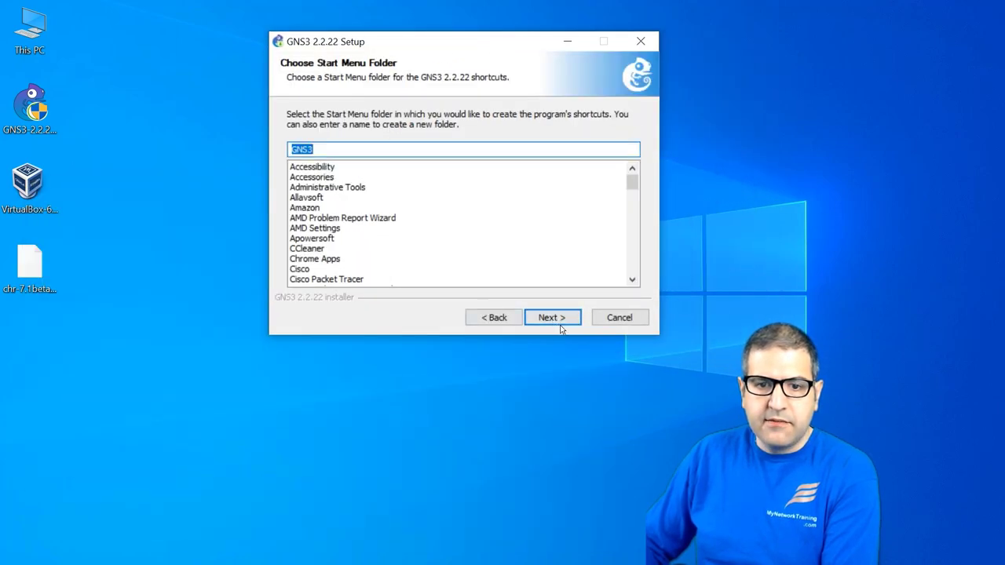
left_click(558, 317)
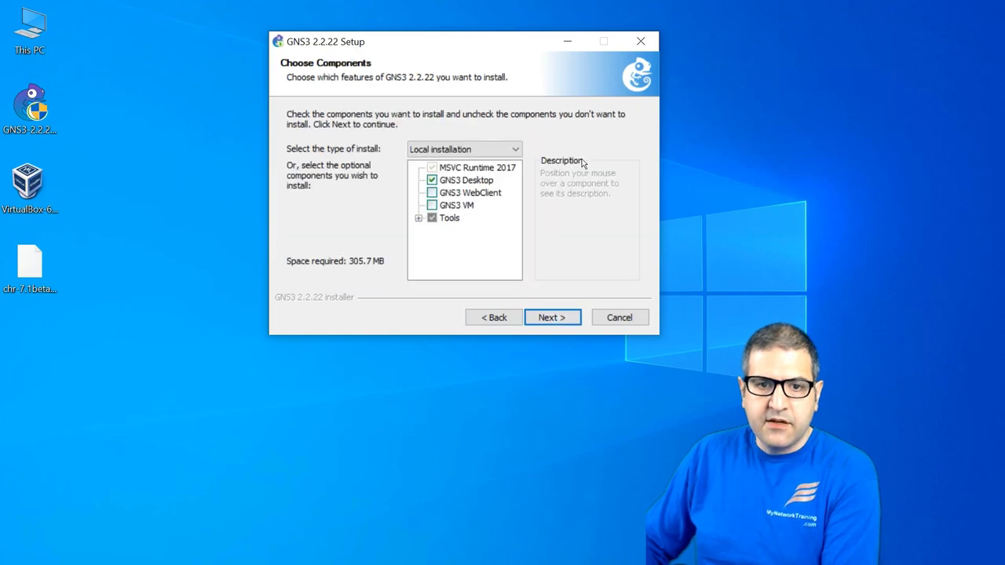
left_click(556, 317)
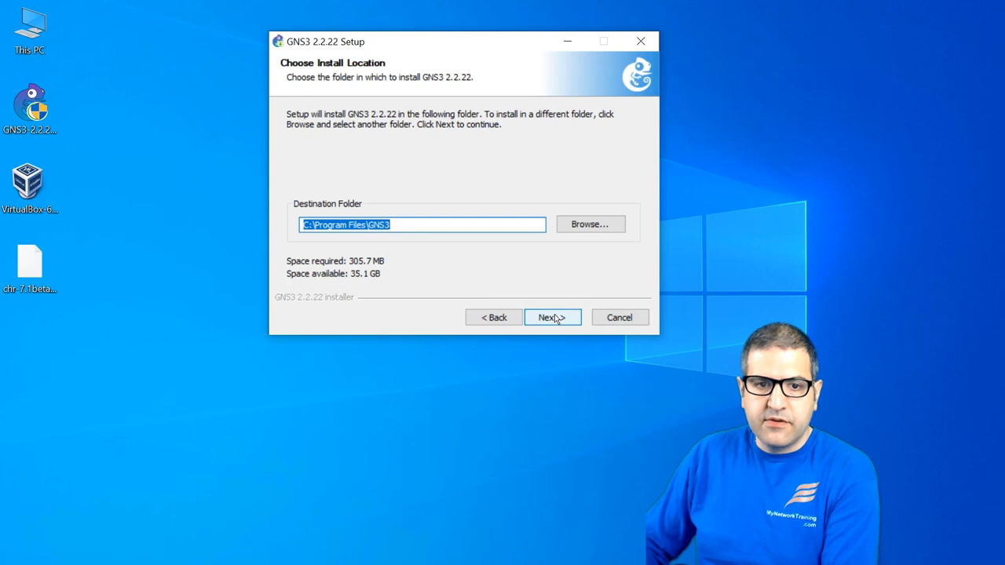
left_click(552, 317)
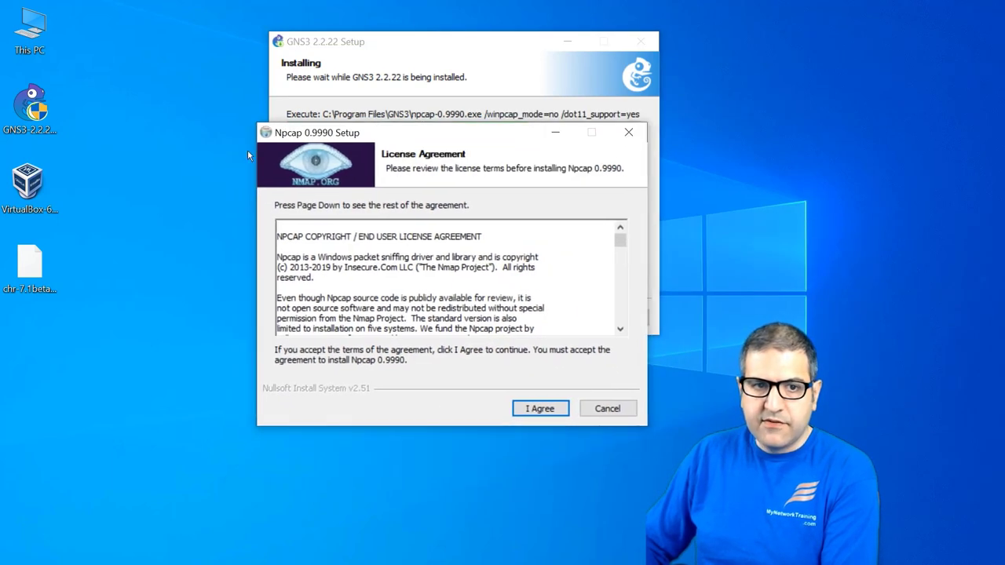
Step: Accept the Npcap 0.9990 license, install with default options, and close the completed wizard
left_click(540, 408)
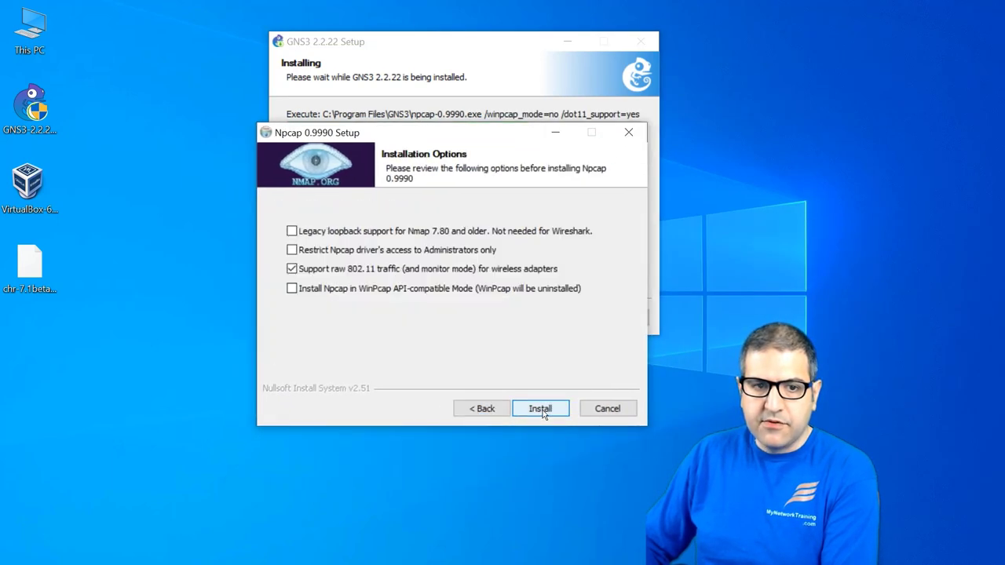
left_click(541, 409)
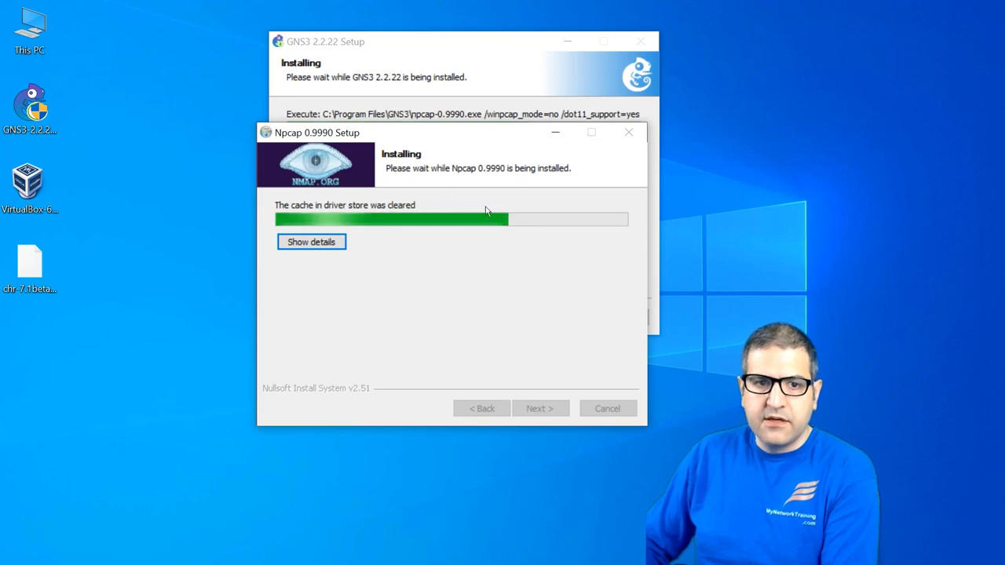
left_click_drag(508, 136, 539, 182)
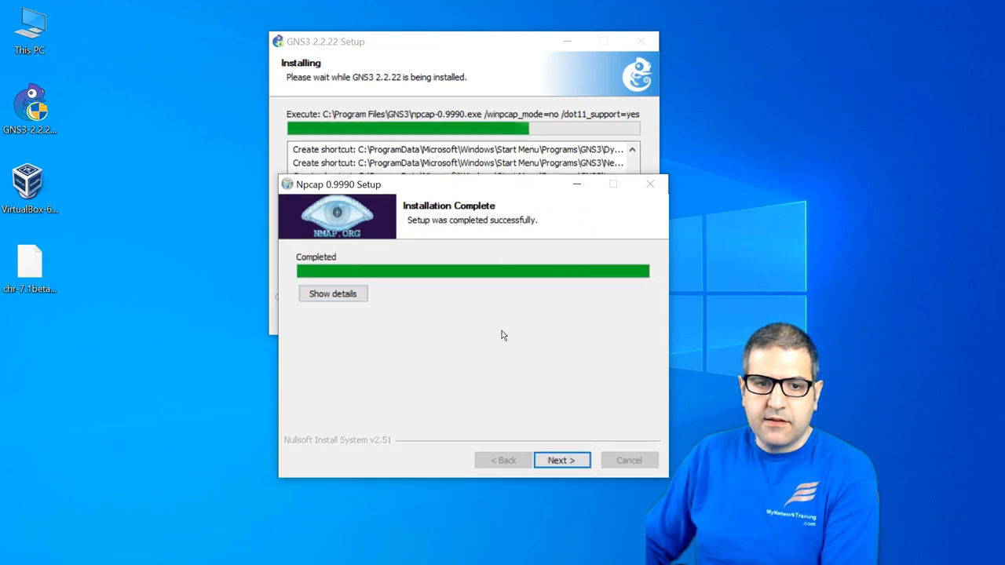
left_click(570, 460)
left_click(562, 460)
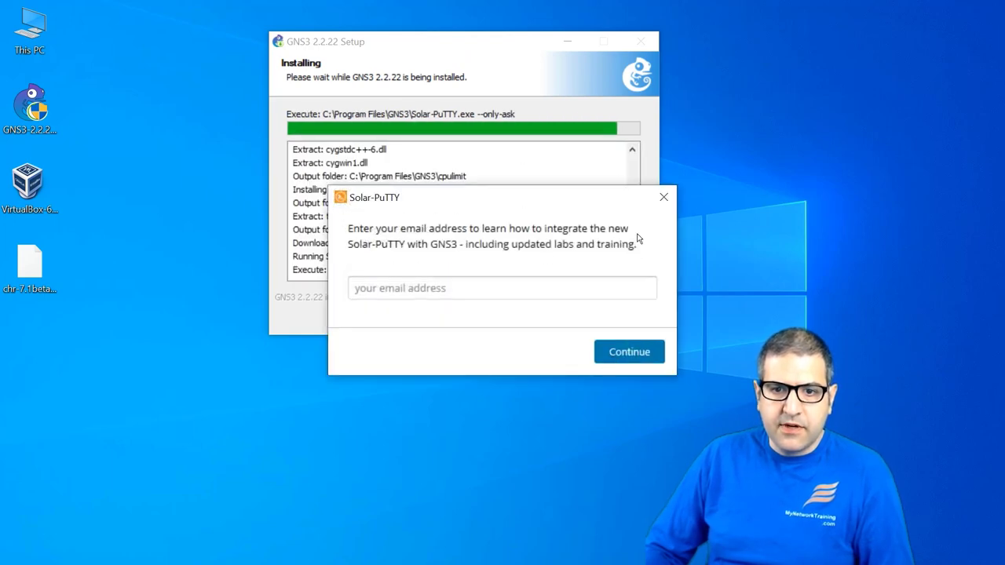
Step: Close the Solar-PuTTY prompt, choose No for Solarwinds Standard Toolset, and finish with Start GNS3 unchecked
left_click(660, 199)
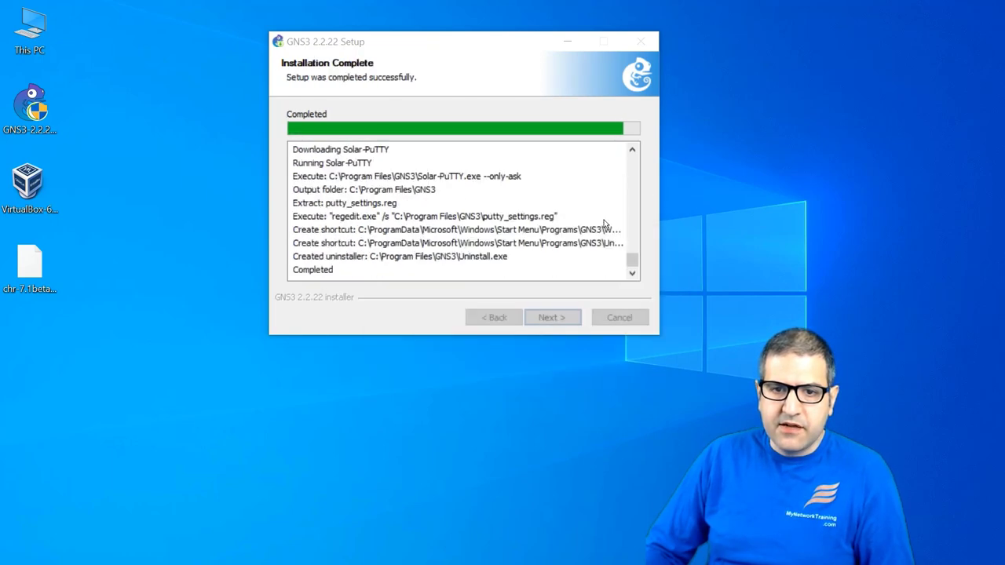
left_click(535, 322)
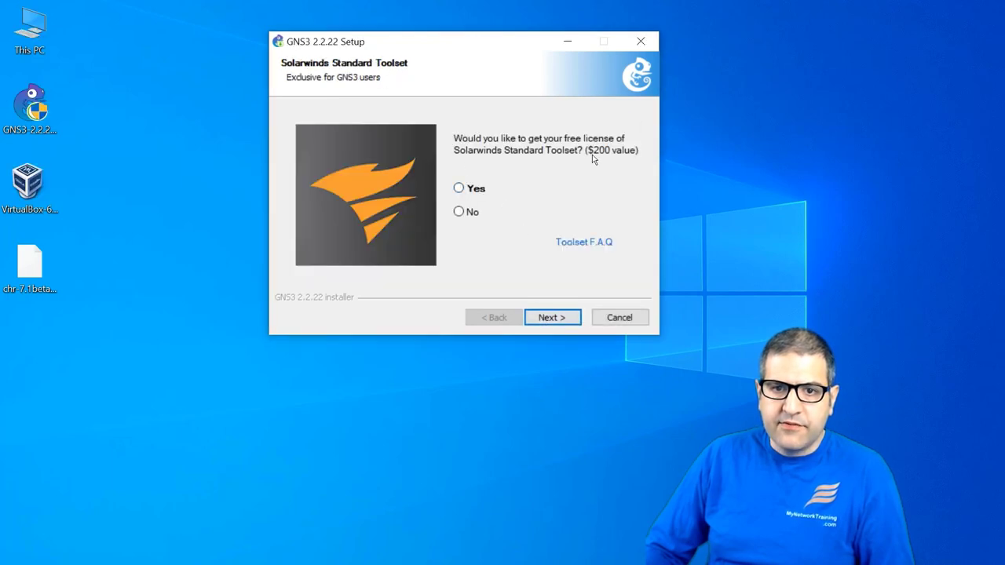
left_click(460, 211)
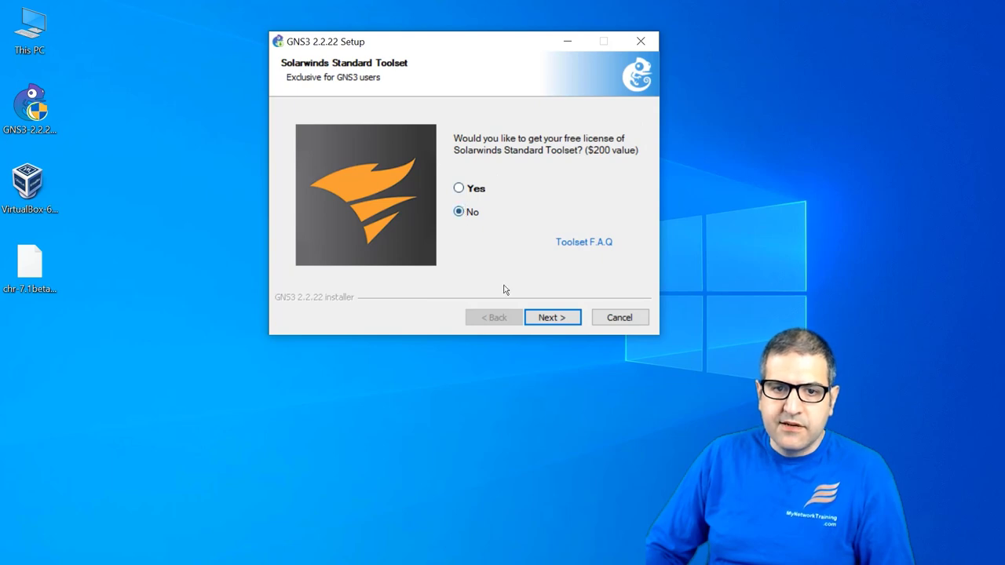
left_click(564, 318)
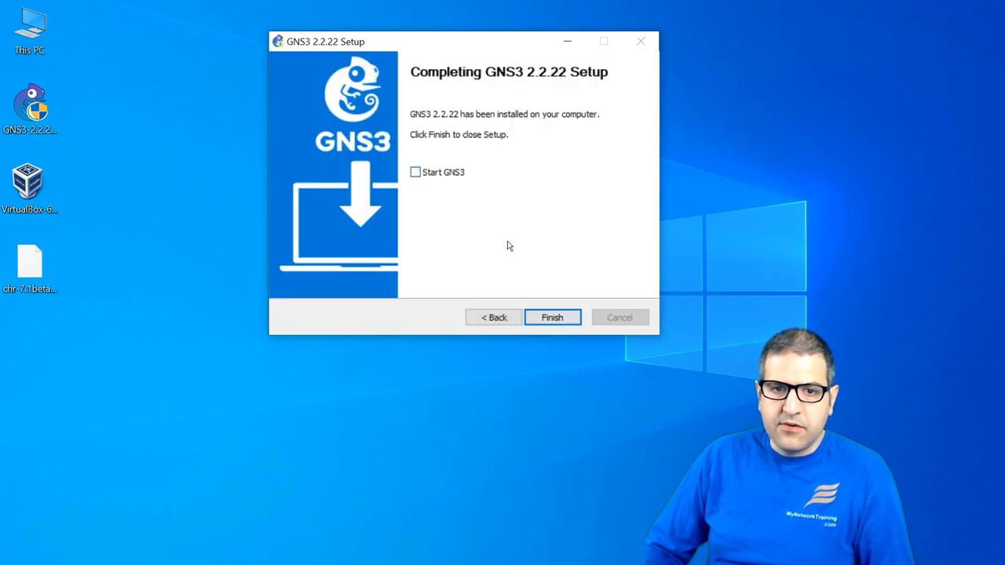
left_click(549, 316)
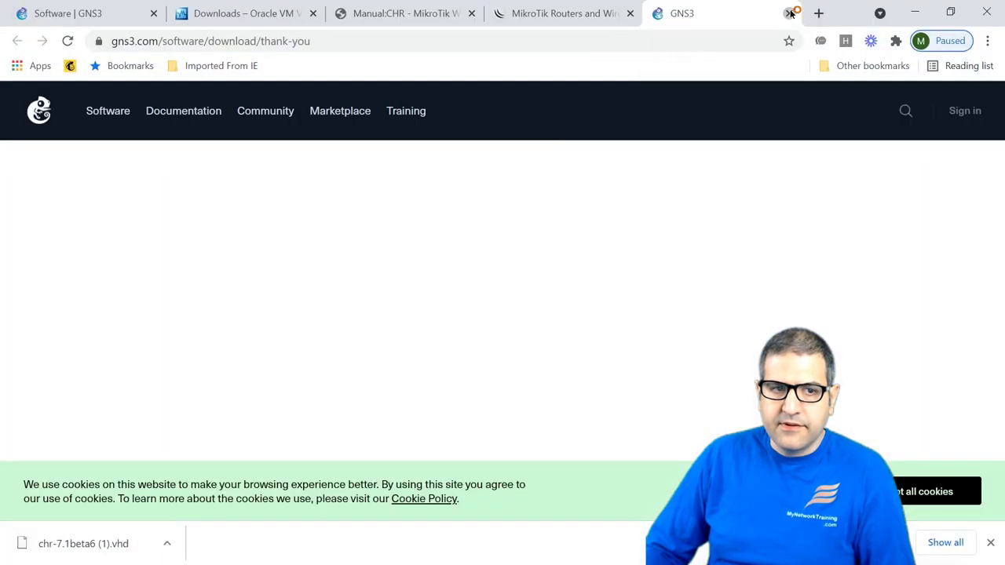
Step: Close the GNS3 thank-you tab, then minimize Chrome and PowerPoint to reveal the desktop
left_click(789, 13)
left_click(915, 13)
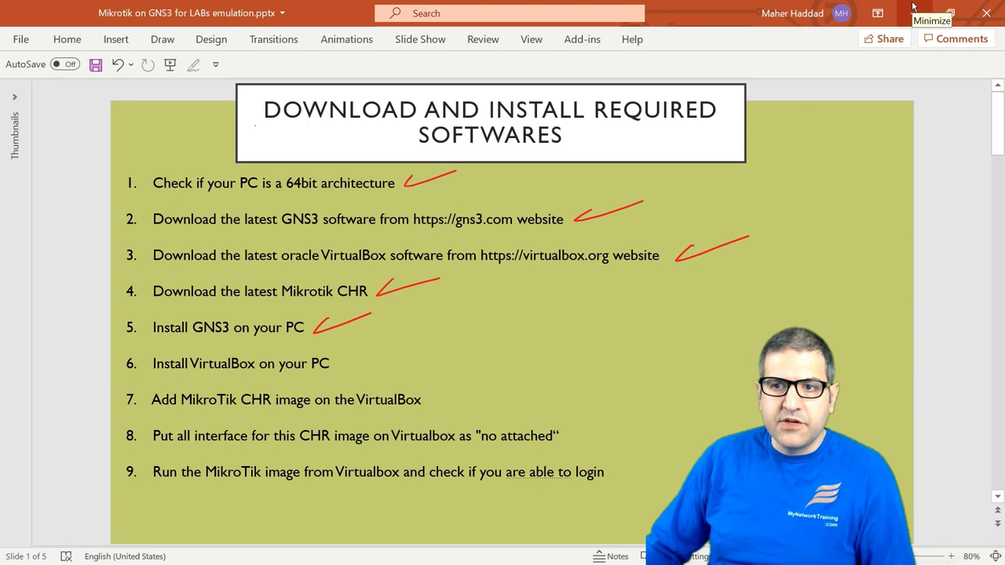
left_click(915, 11)
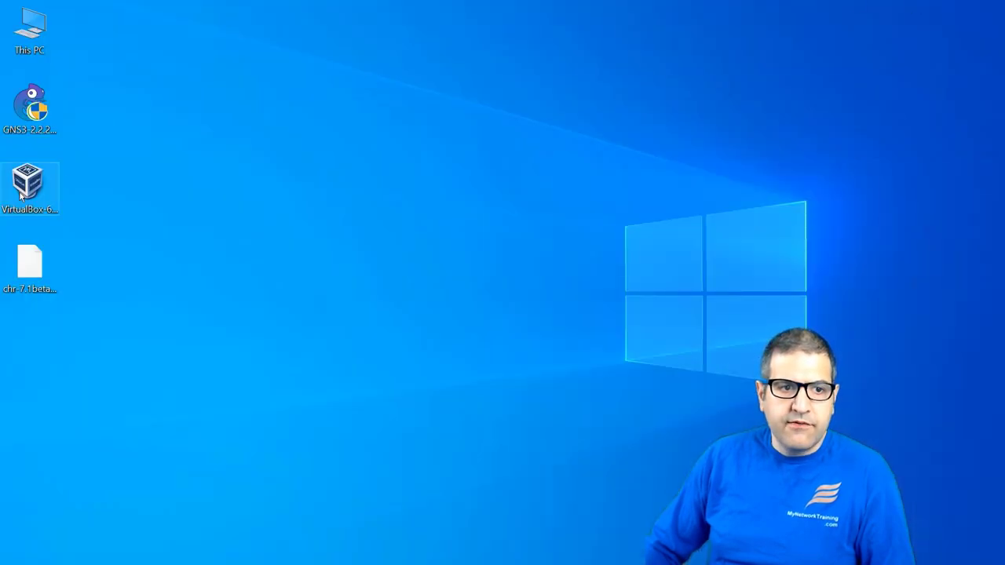
Step: Install VirtualBox 6.1.22 with default features and shortcuts, accepting the network reset warning, then finish
left_click(48, 183)
double_click(48, 179)
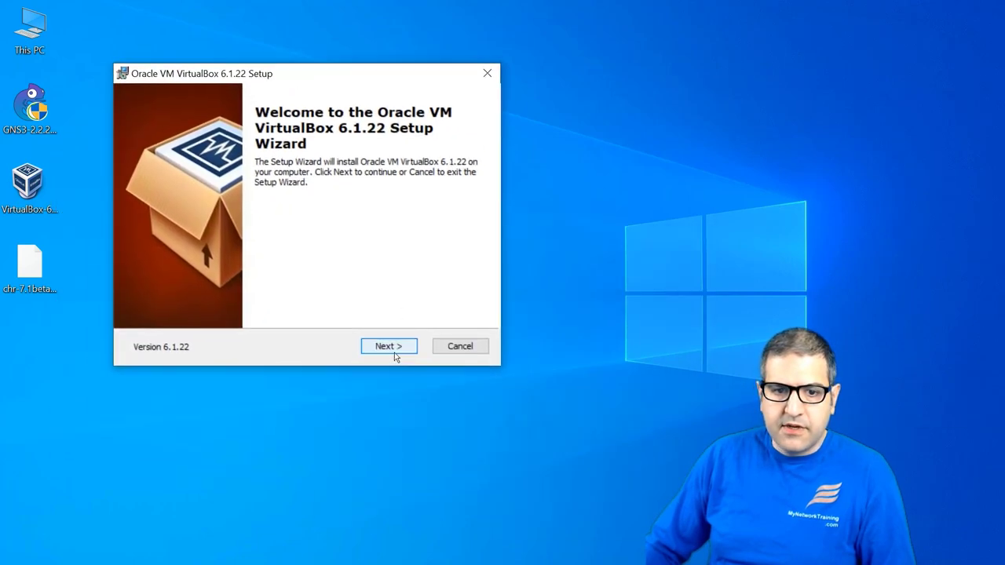
left_click(392, 346)
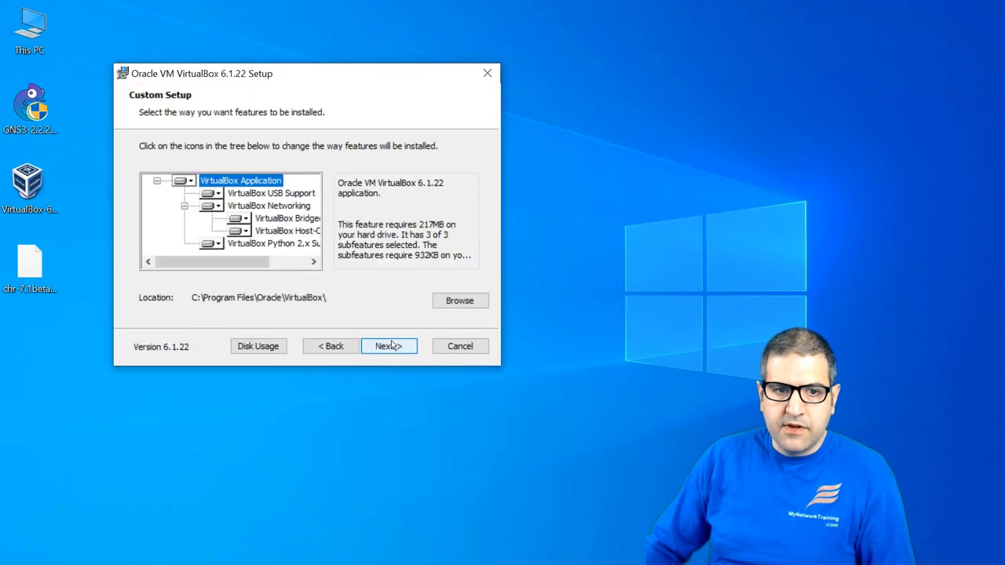
left_click(399, 344)
left_click(399, 343)
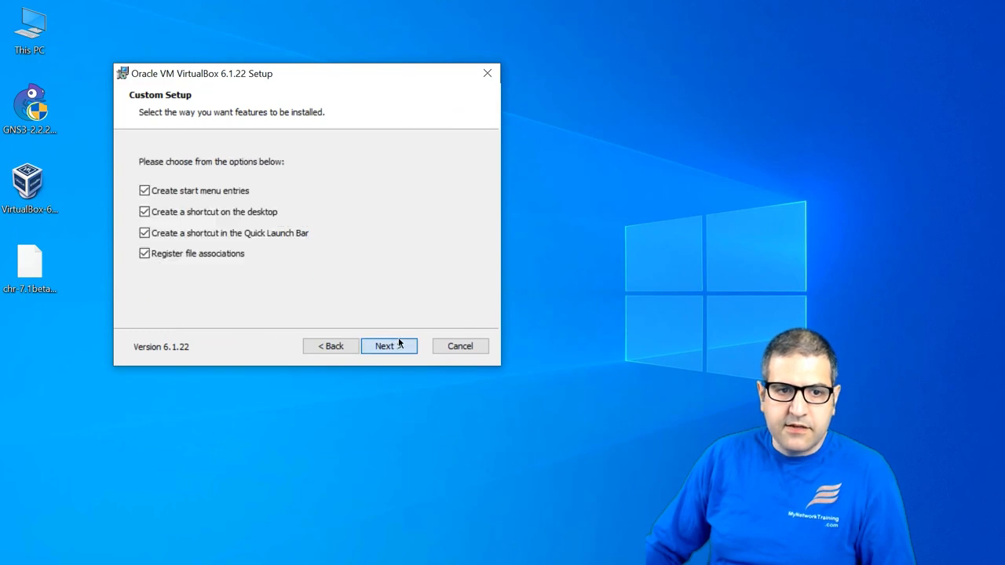
left_click(392, 345)
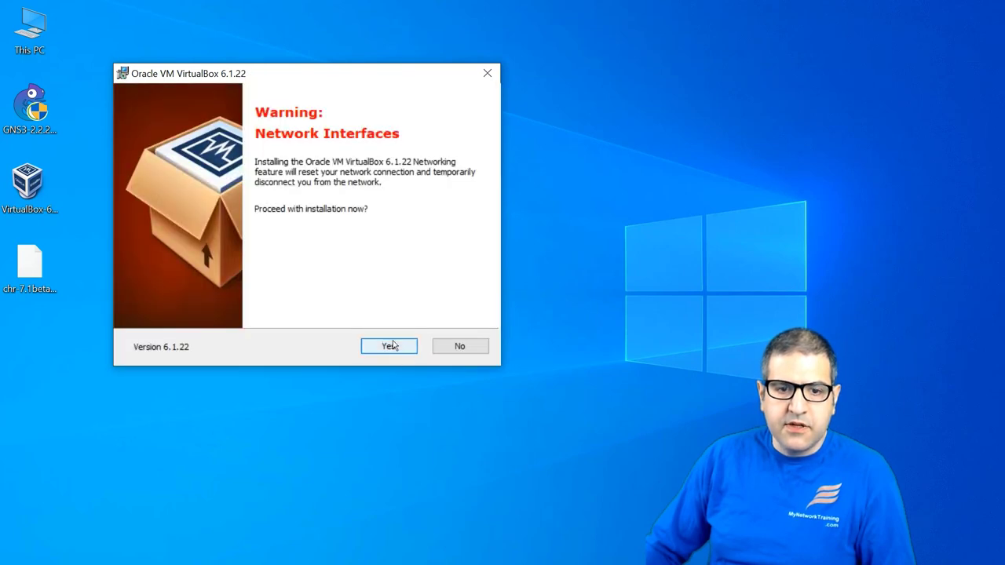
left_click(389, 346)
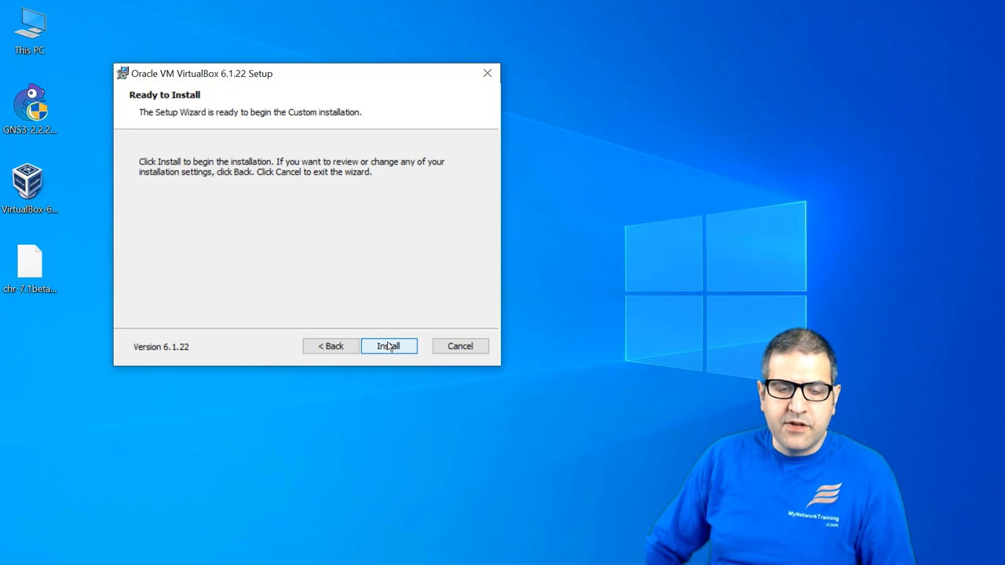
left_click(386, 346)
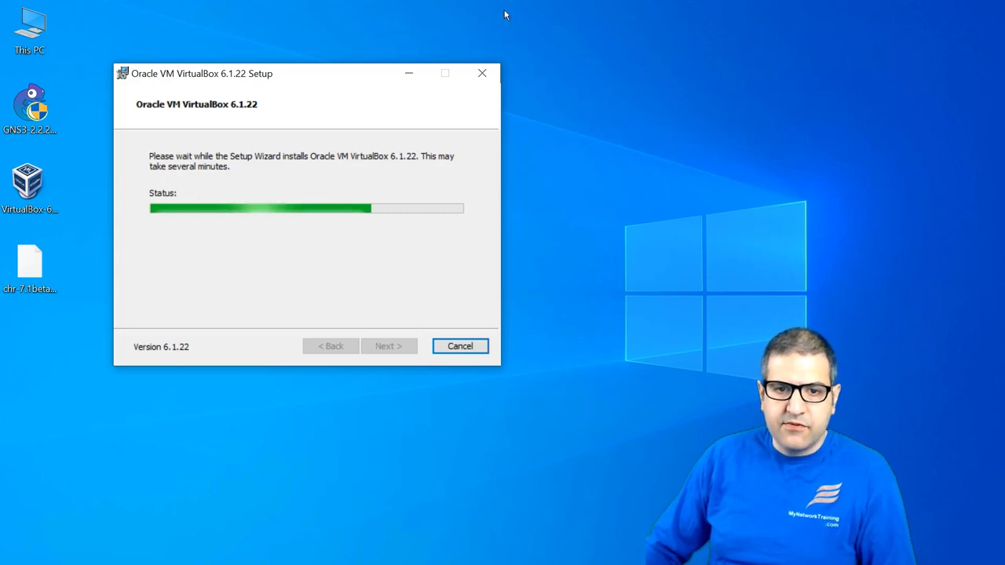
left_click_drag(297, 82, 333, 62)
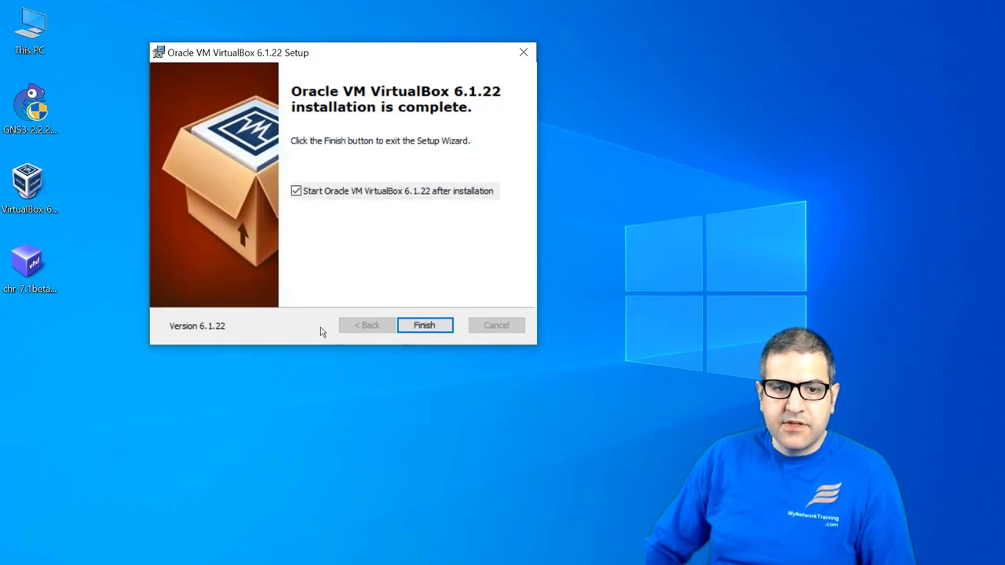
left_click(423, 324)
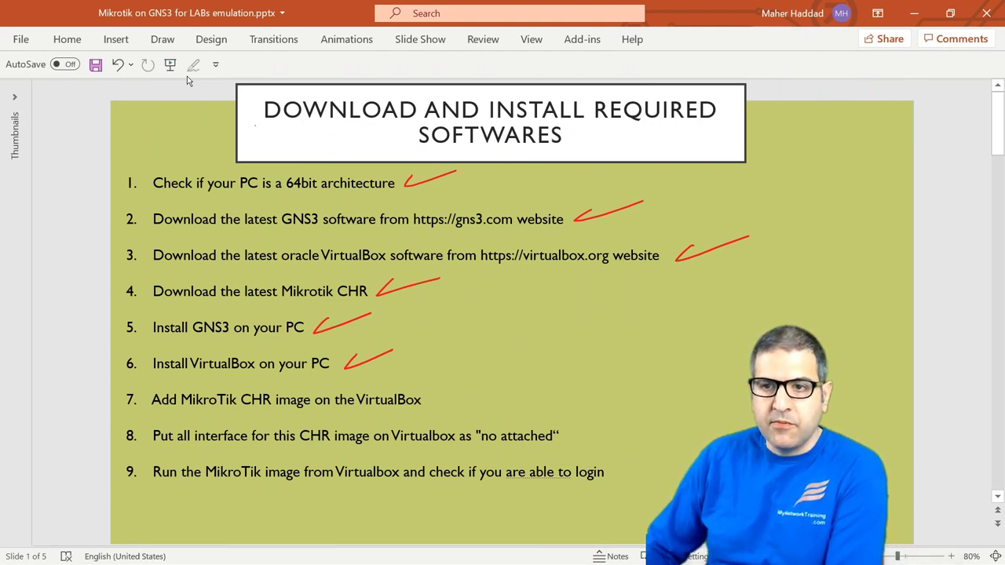
Step: Minimize PowerPoint to show the Windows desktop
left_click(916, 14)
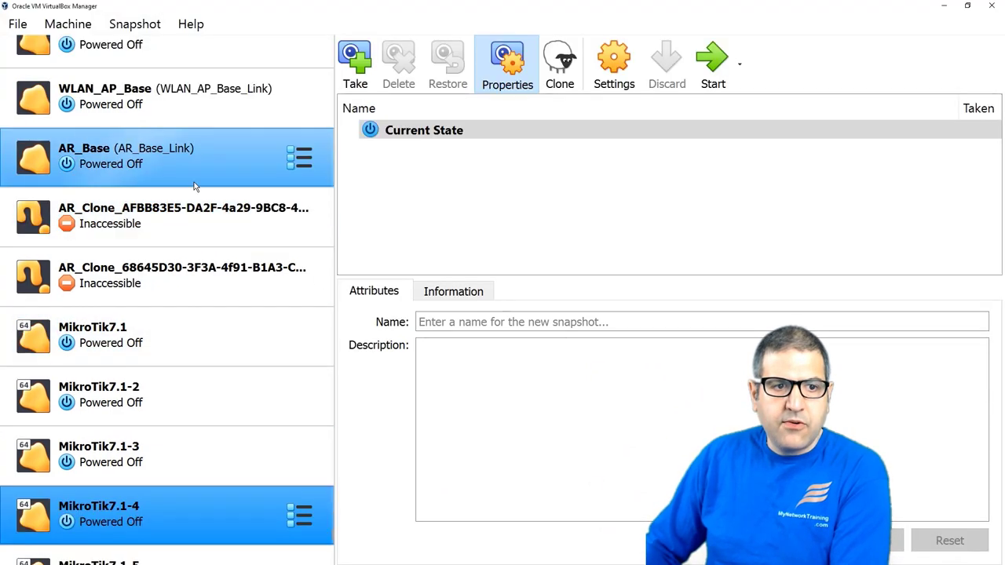
Step: Scroll through the existing VMs in VirtualBox Manager, then open the File menu
scroll(208, 233, "down", 1)
scroll(208, 235, "up", 10)
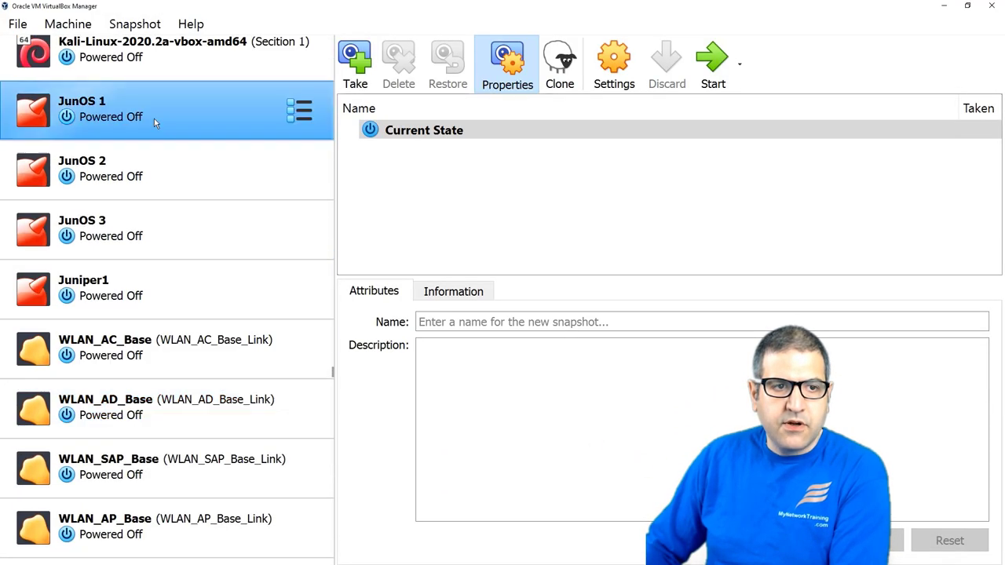
scroll(208, 249, "up", 4)
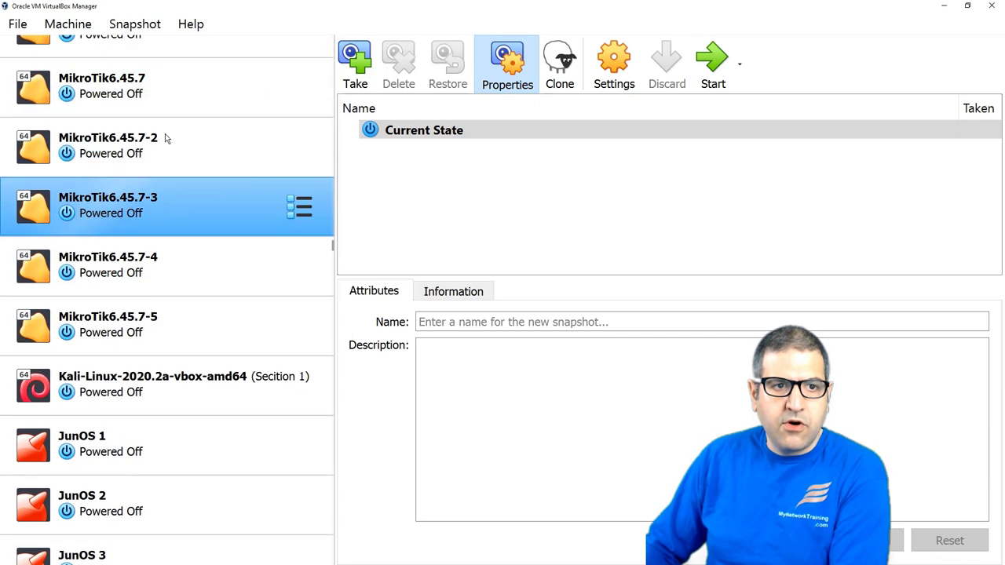
left_click(13, 24)
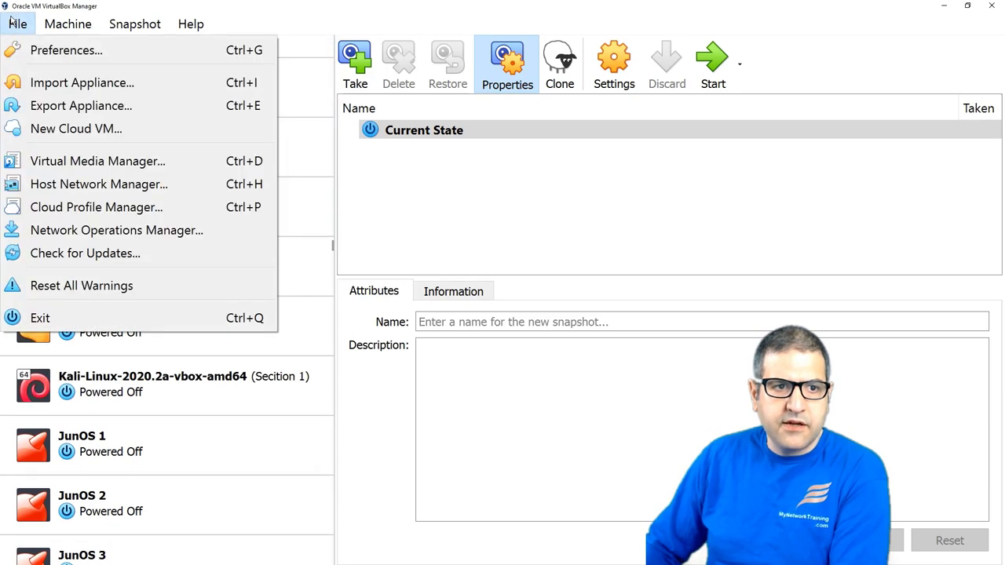
Step: Define new VM R1-MikroTikv7 as Linux, Other Linux (64-bit), using an existing virtual disk file
mouse_move(66, 28)
left_click(86, 52)
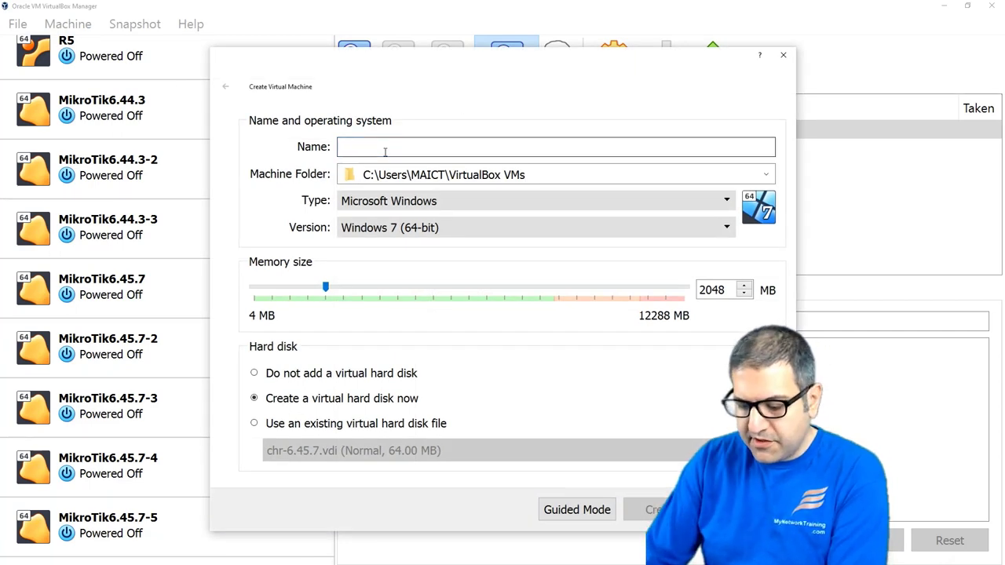
type("R1")
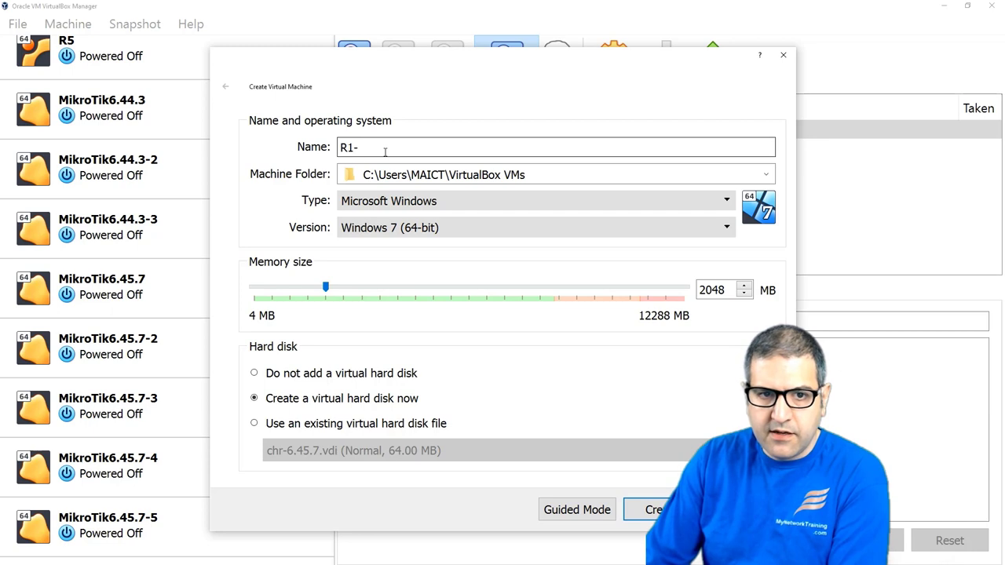
type("-MikroTik")
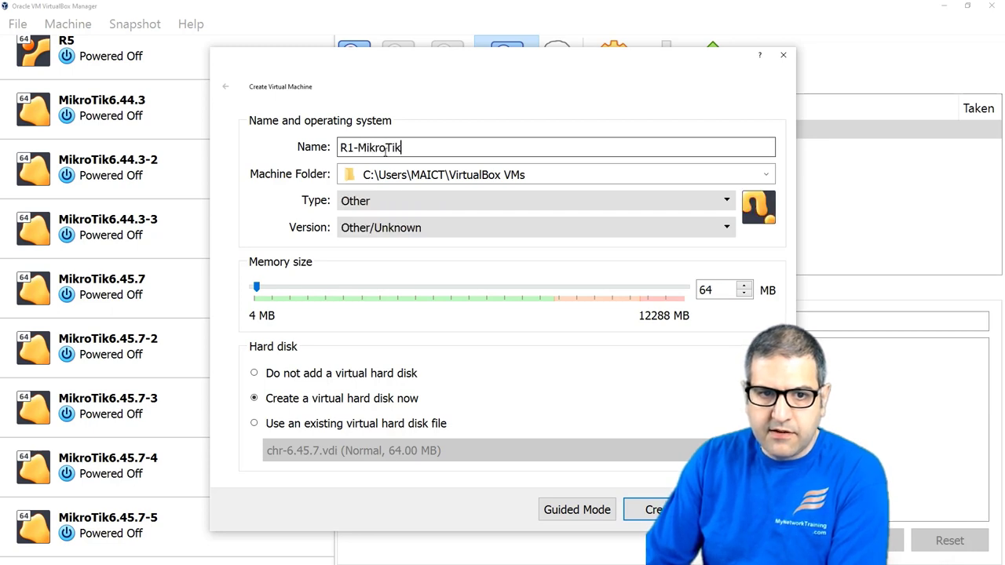
type("v7")
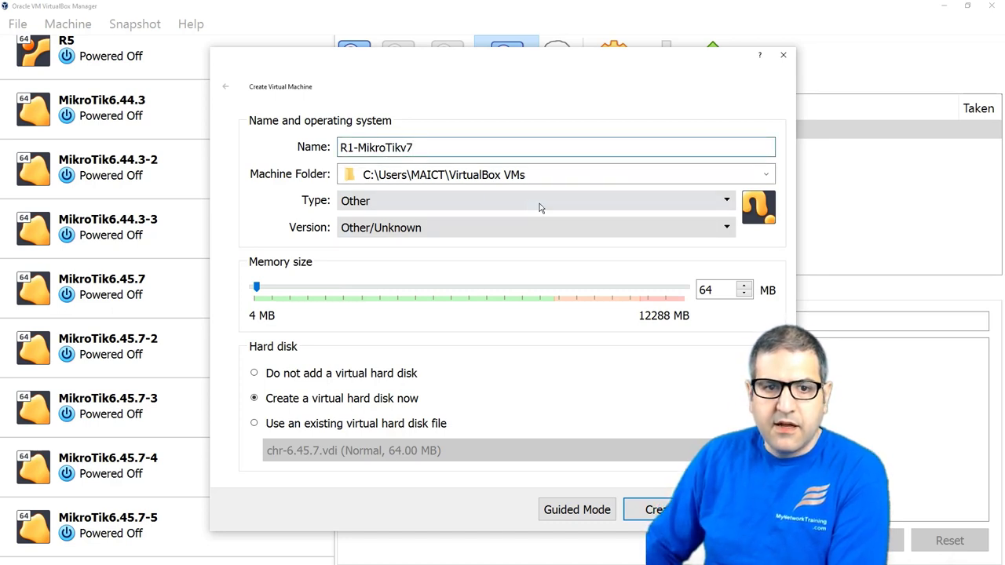
left_click(507, 202)
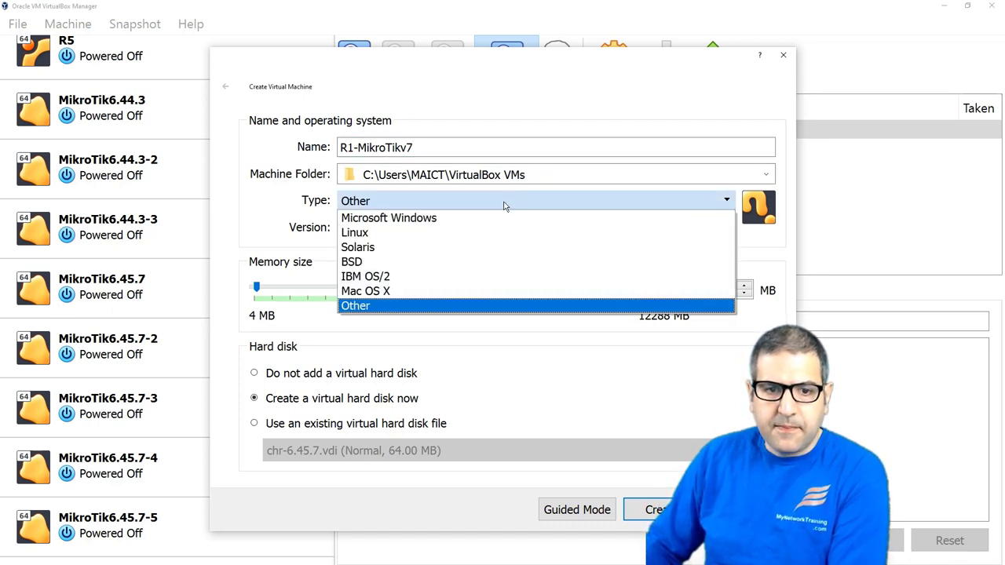
left_click(438, 233)
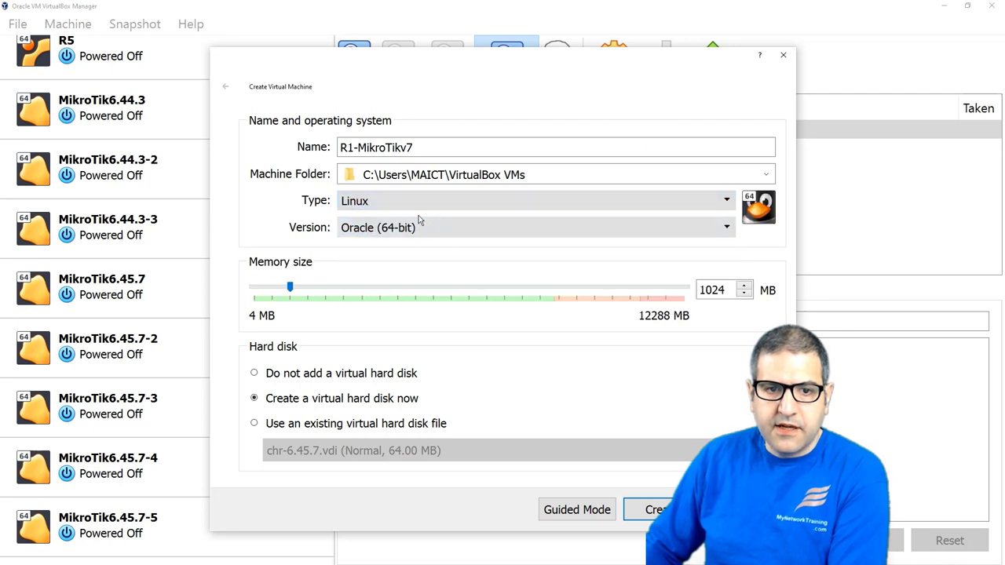
left_click(420, 225)
scroll(437, 287, "down", 6)
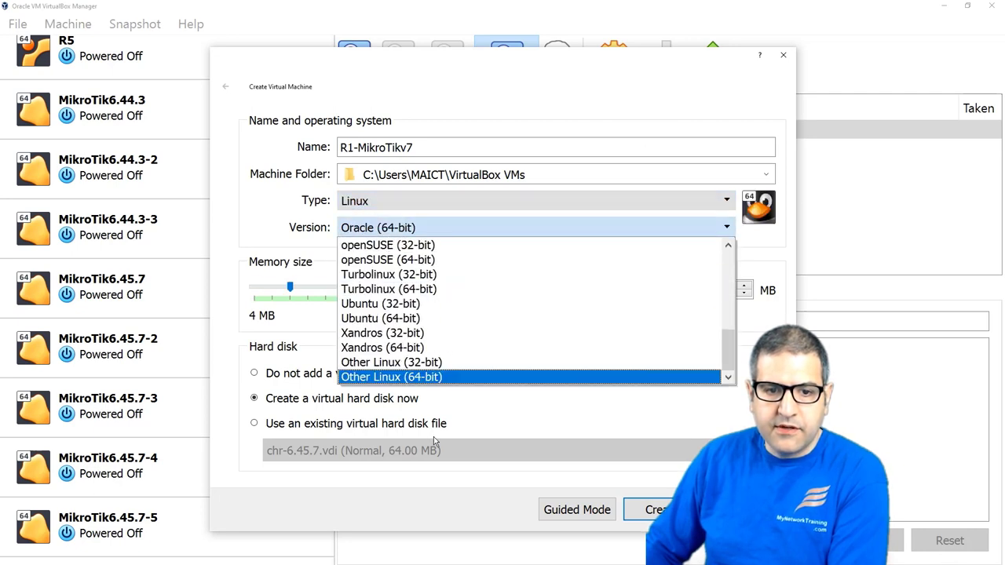
left_click(400, 376)
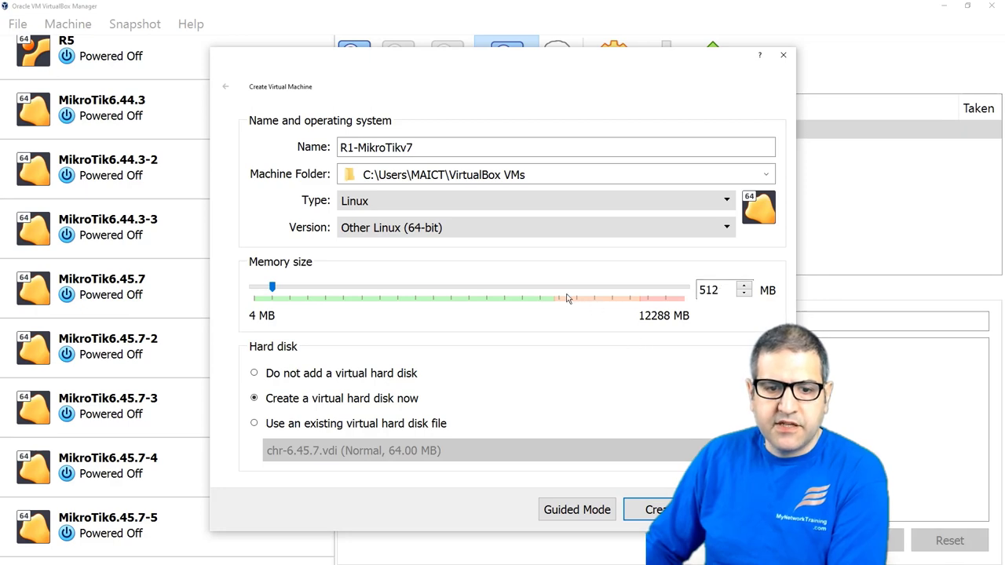
left_click(254, 425)
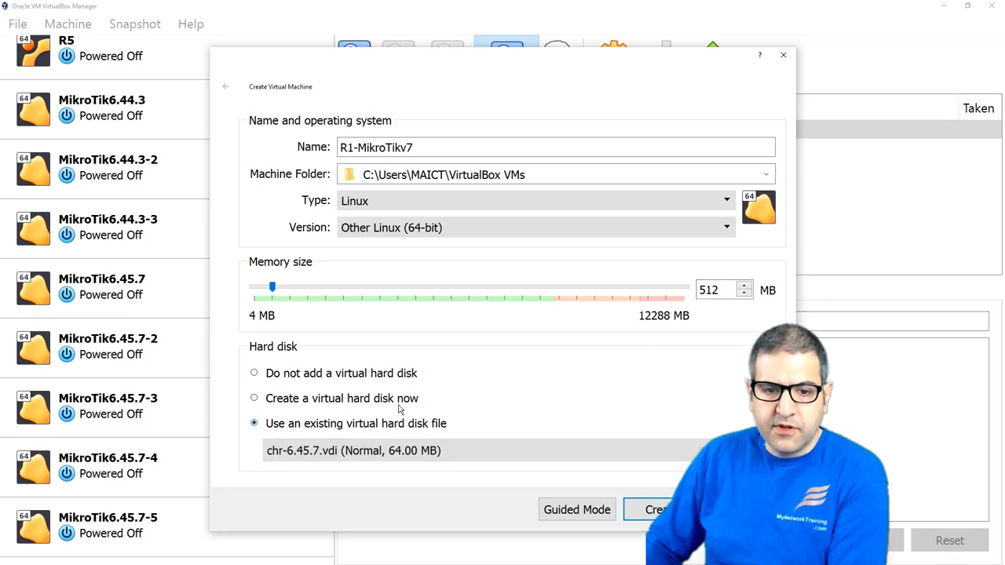
Step: Add chr-7.1beta6.vhd from the Desktop to the Hard Disk Selector's available disks
left_click(765, 450)
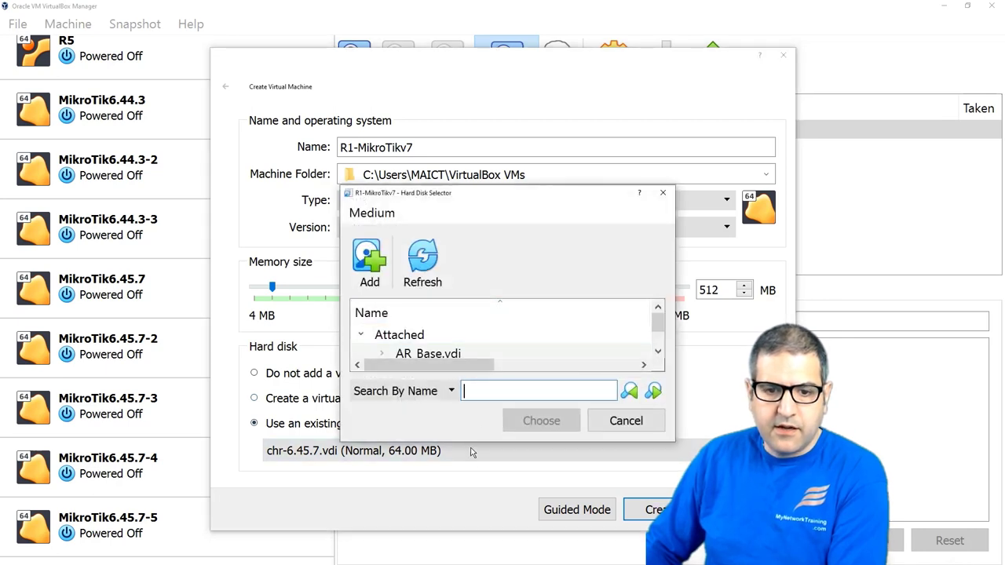
left_click_drag(469, 441, 464, 544)
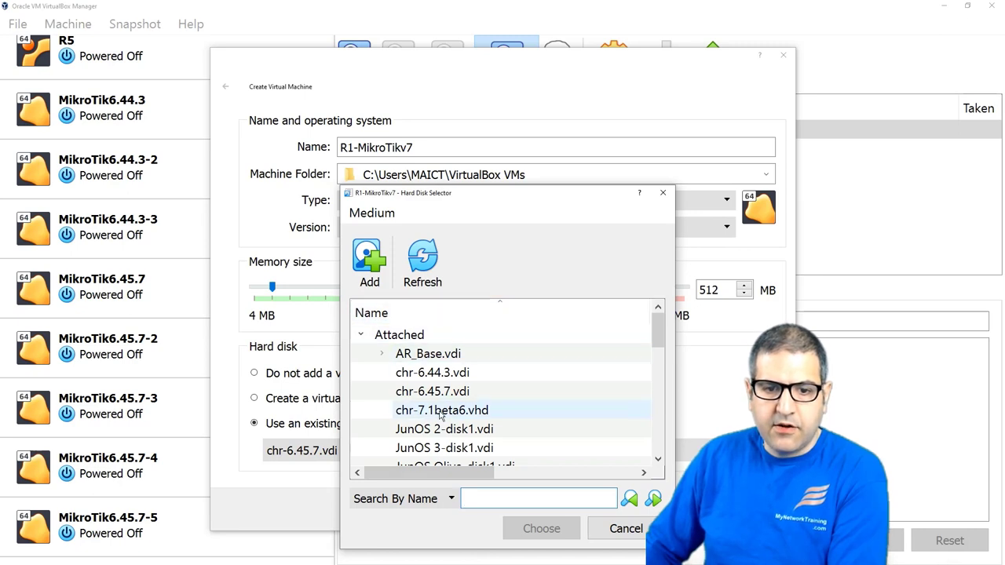
mouse_move(452, 422)
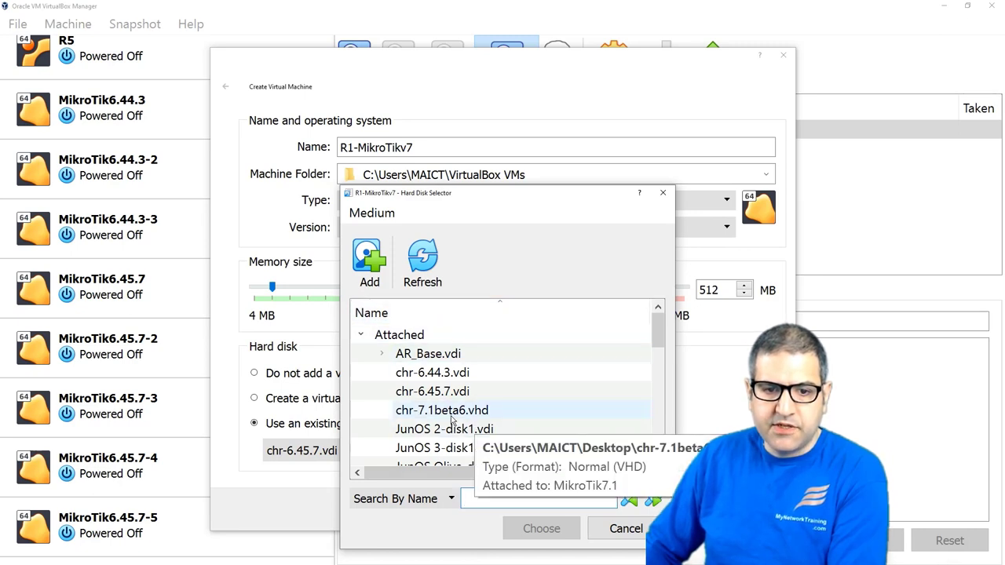
left_click(471, 416)
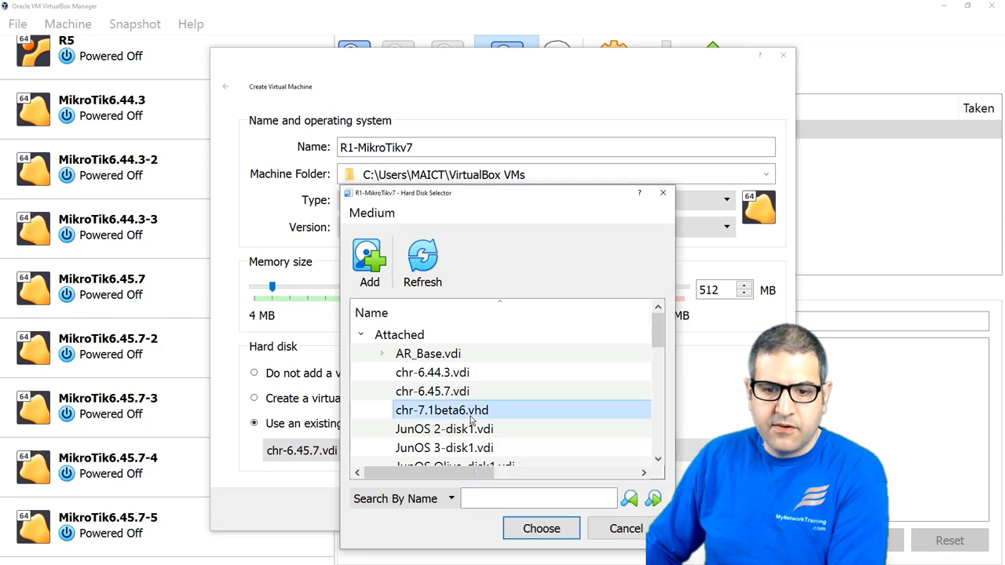
left_click(370, 257)
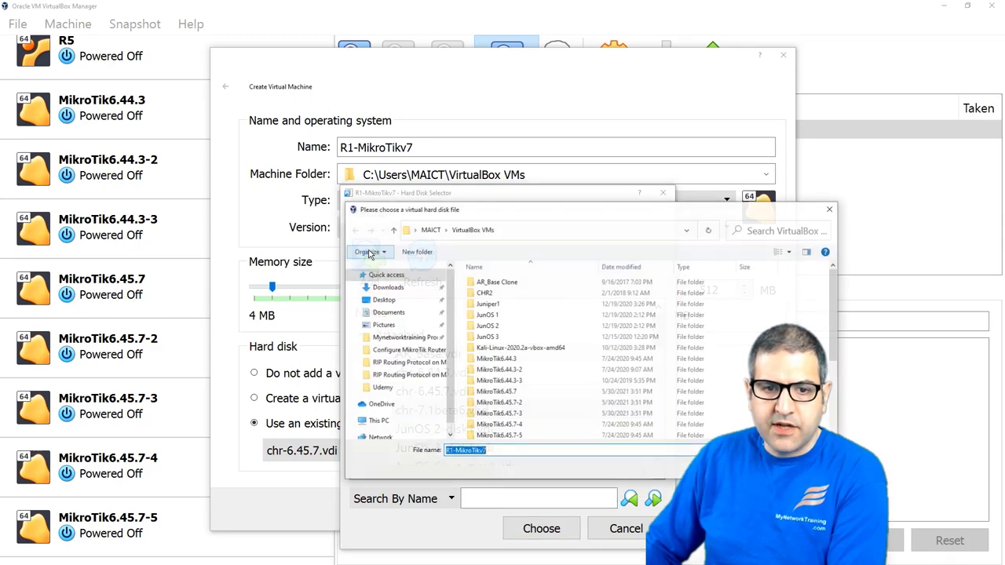
left_click(385, 300)
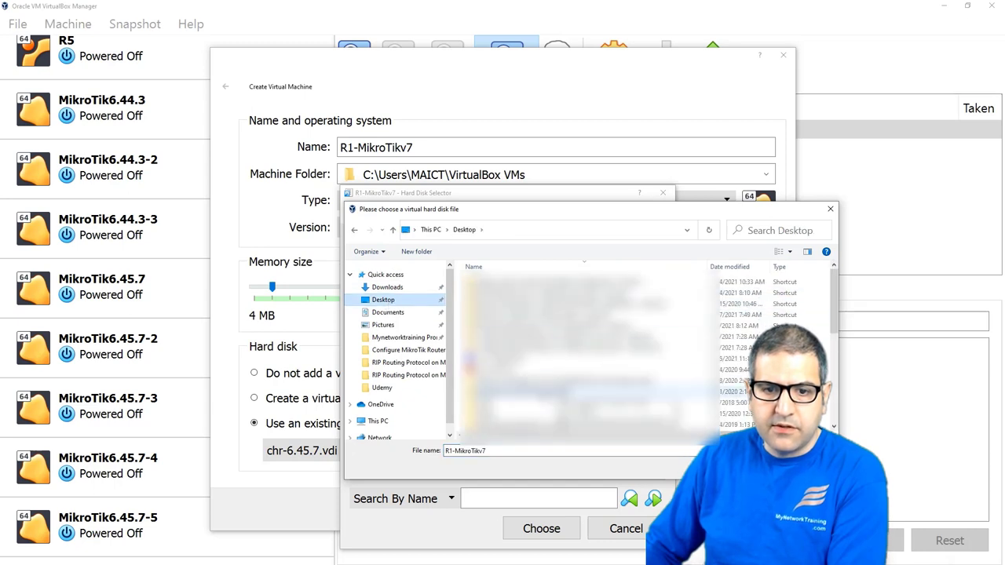
left_click(538, 361)
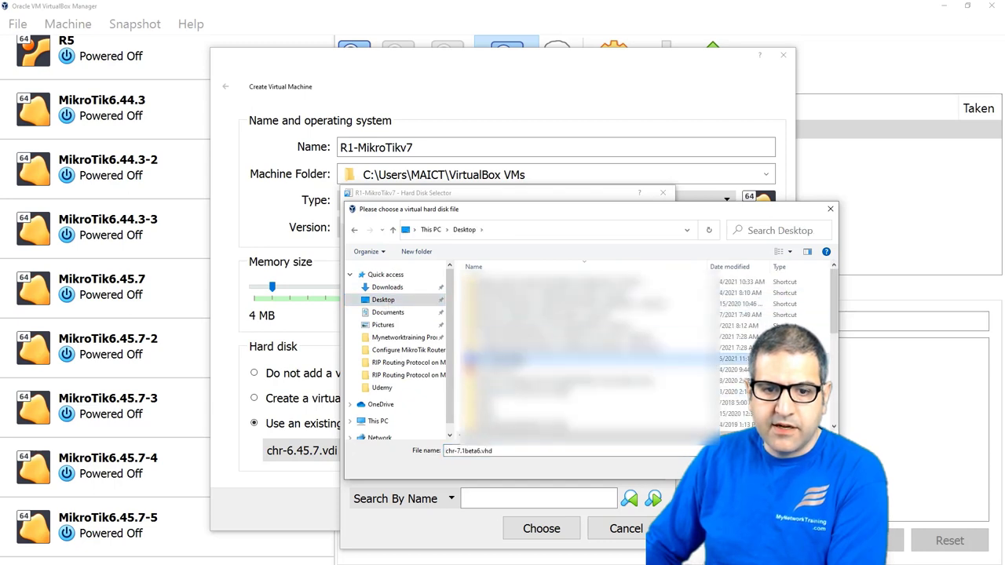
double_click(549, 361)
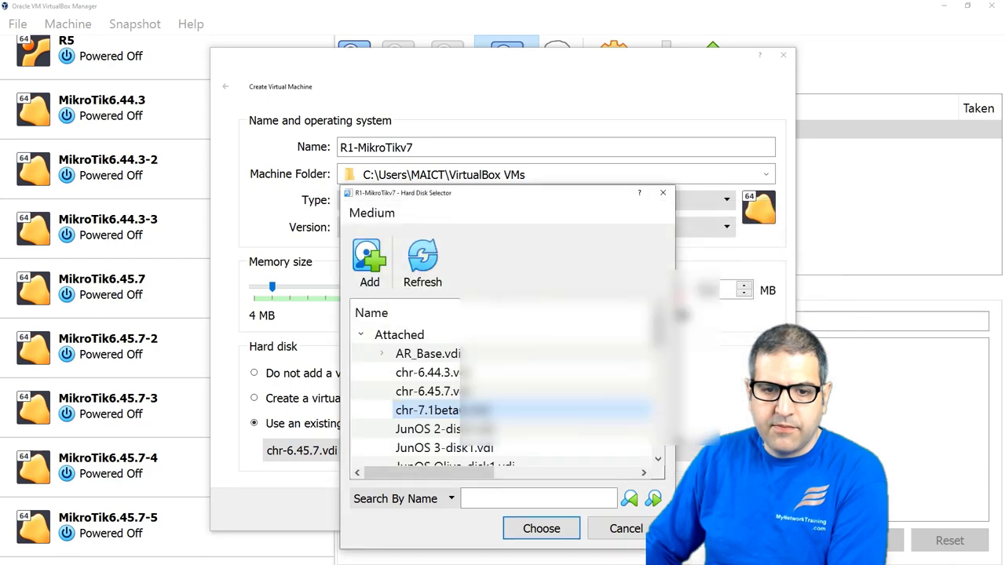
Step: Choose chr-7.1beta6.vhd as the hard disk, create R1-MikroTikv7, and minimize PowerPoint
scroll(547, 355, "down", 6)
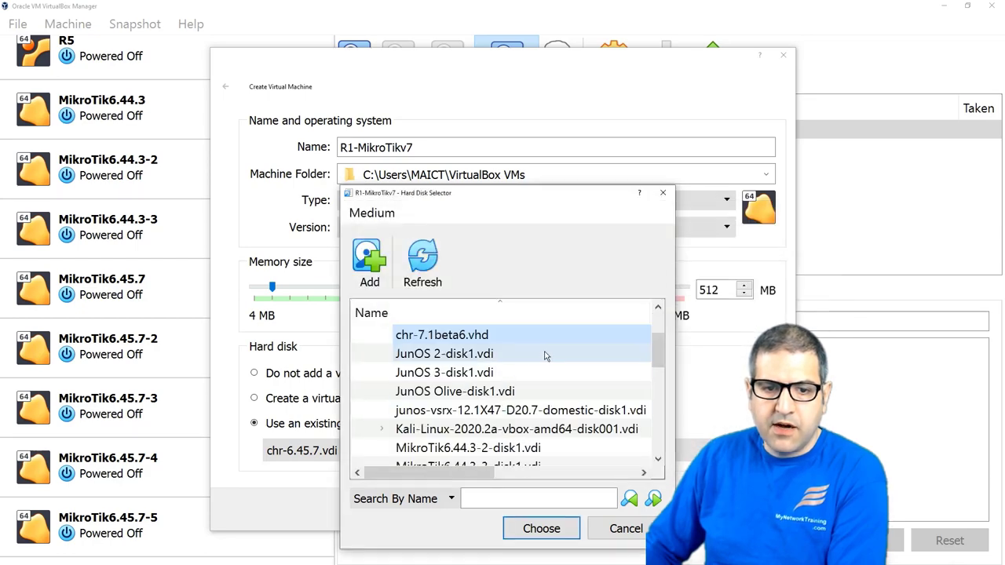
scroll(547, 357, "up", 2)
scroll(547, 357, "up", 5)
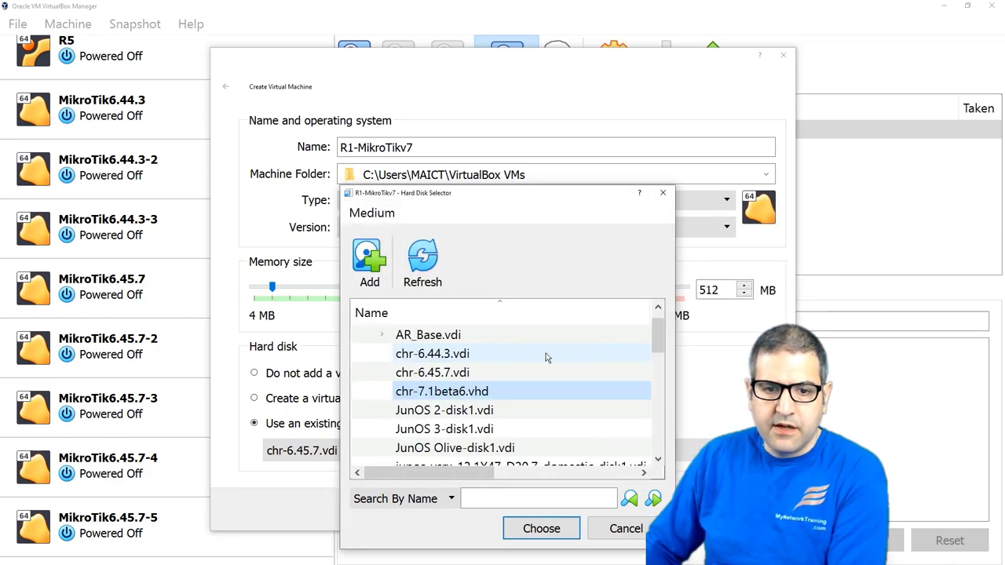
double_click(453, 393)
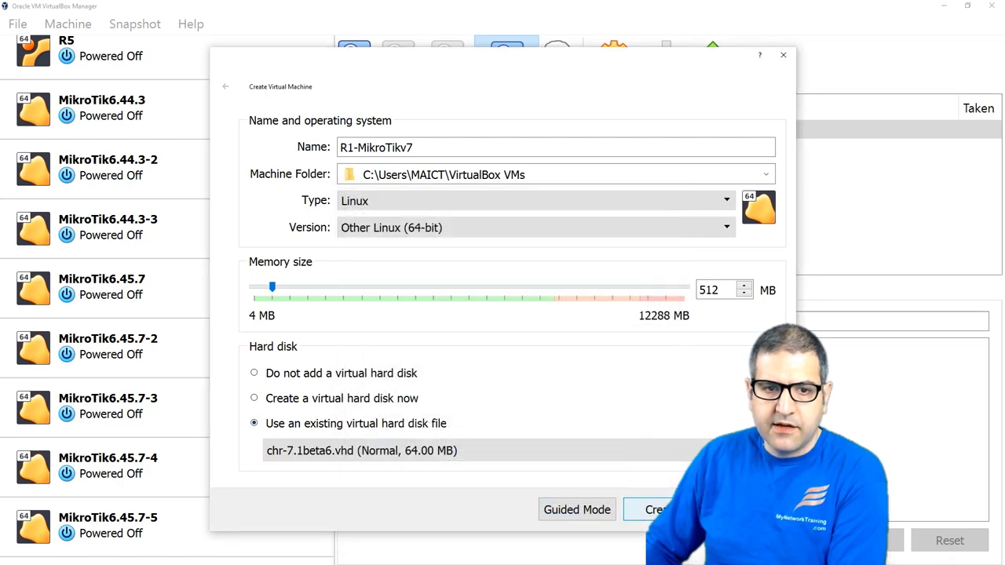
left_click(656, 509)
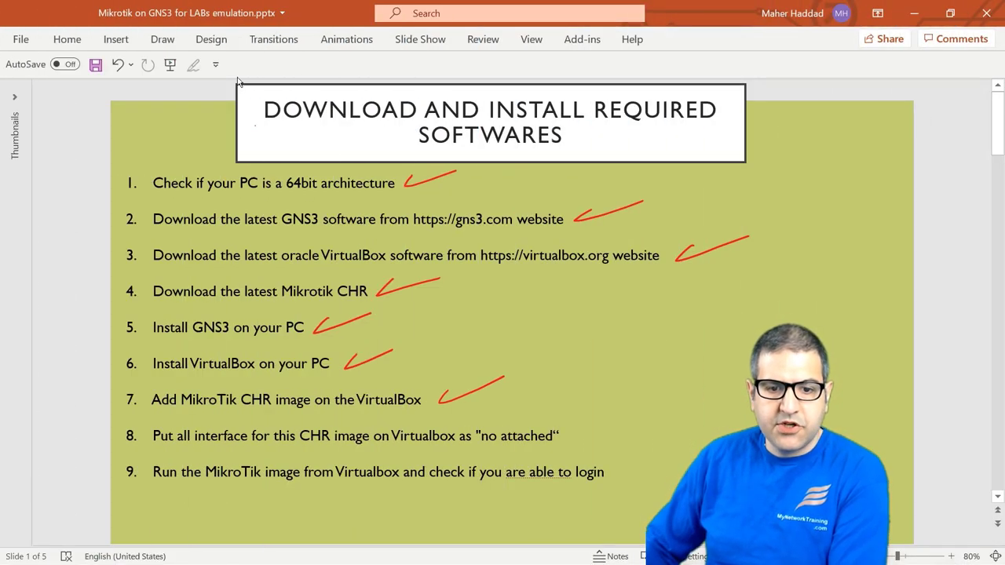
left_click(914, 13)
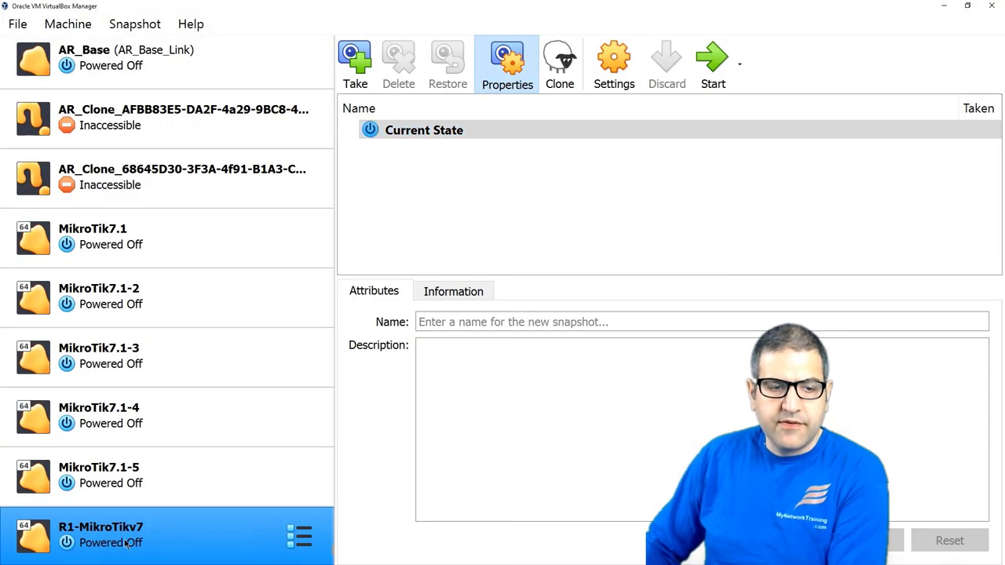
Step: In R1-MikroTikv7's Network settings, set Adapter 1 to Not attached
scroll(149, 416, "up", 10)
scroll(180, 265, "up", 5)
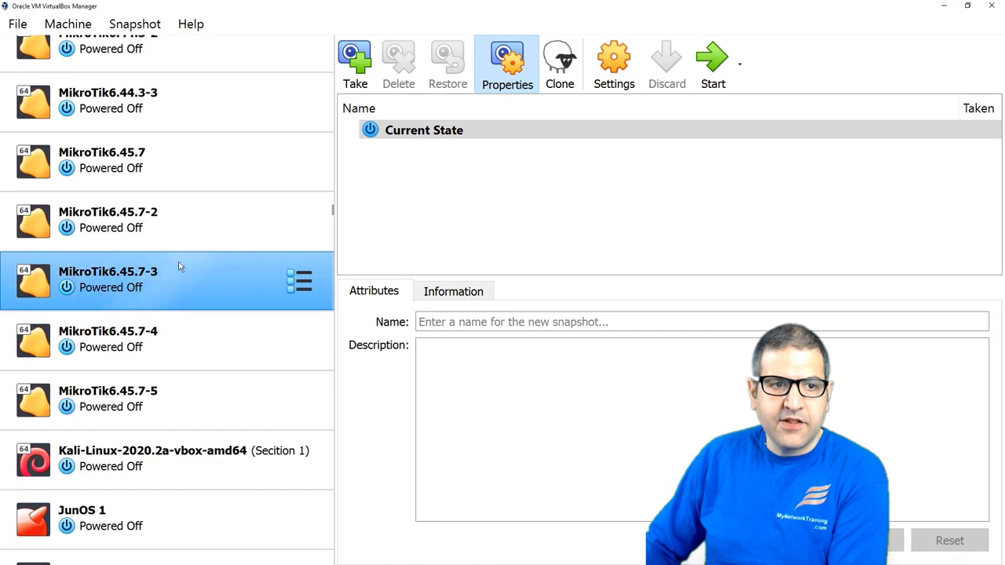
scroll(179, 264, "down", 2)
scroll(190, 292, "down", 8)
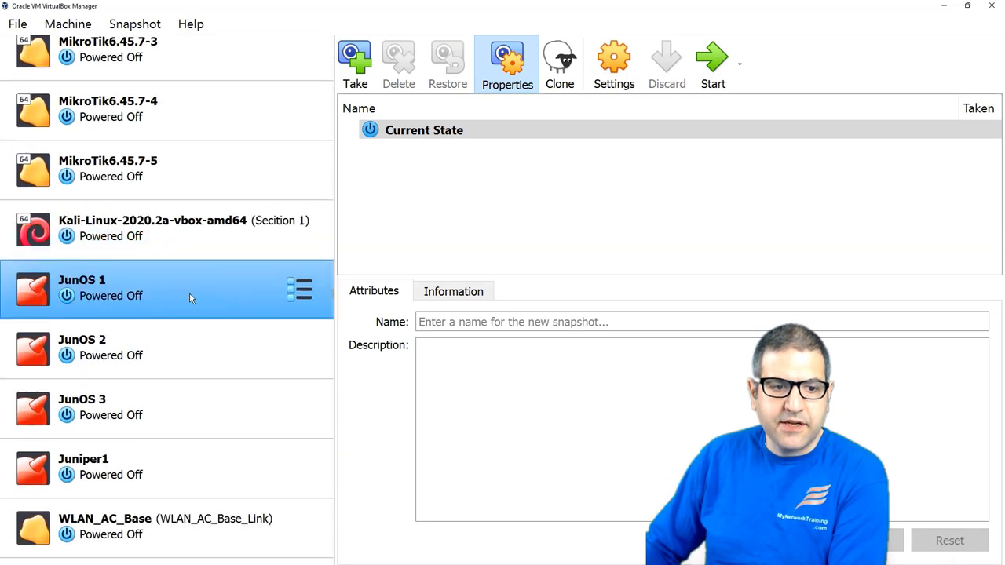
scroll(167, 340, "down", 2)
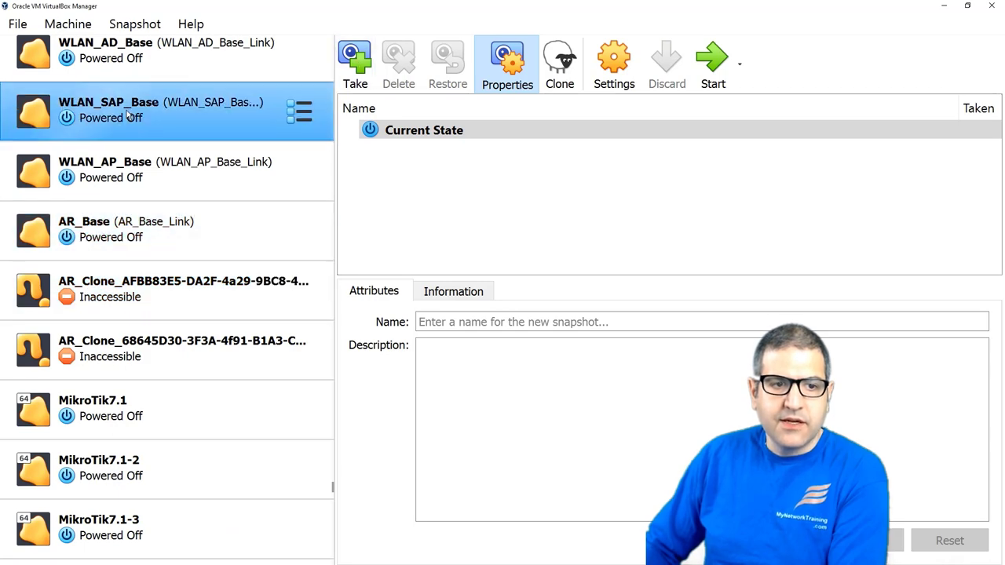
scroll(151, 355, "down", 3)
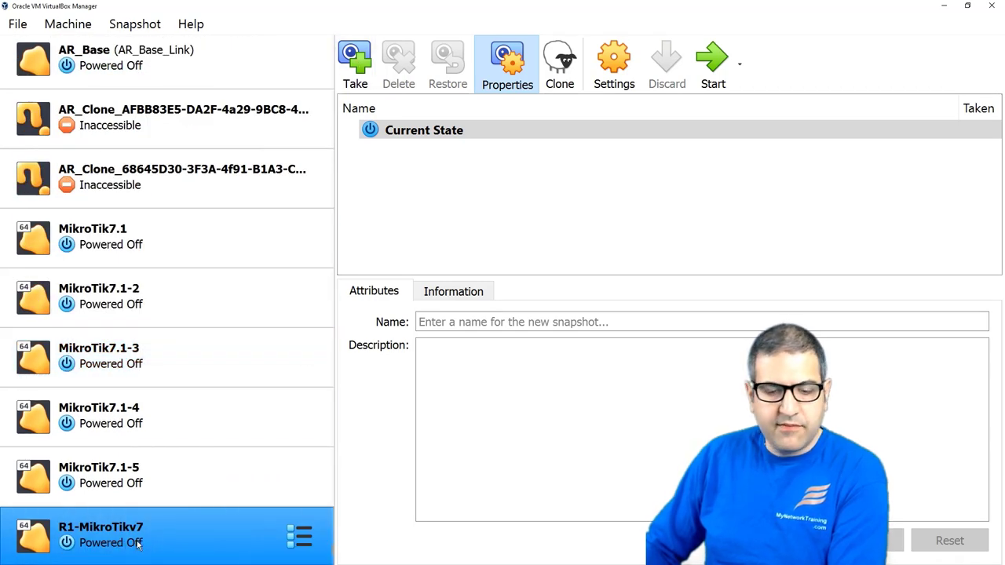
right_click(123, 535)
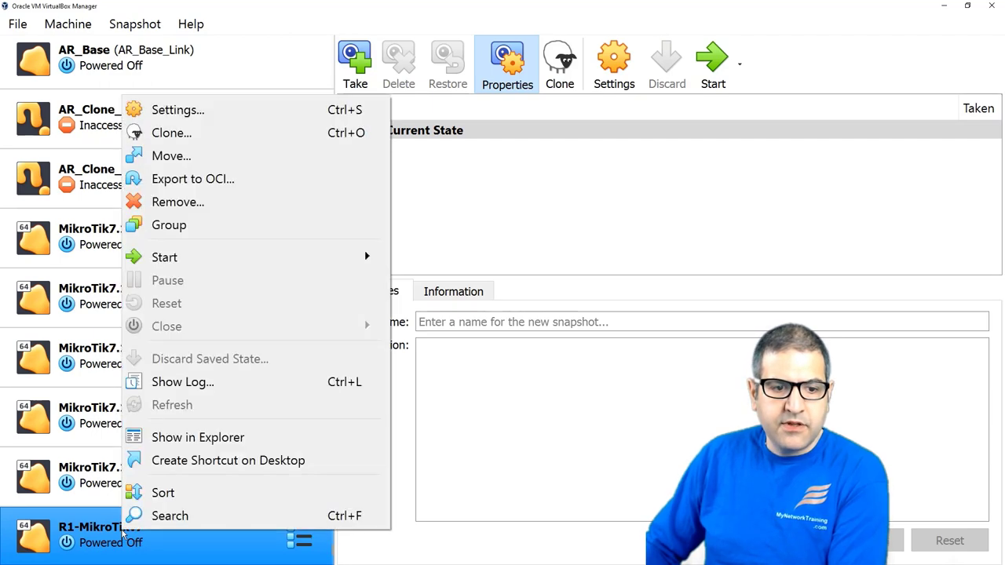
left_click(216, 109)
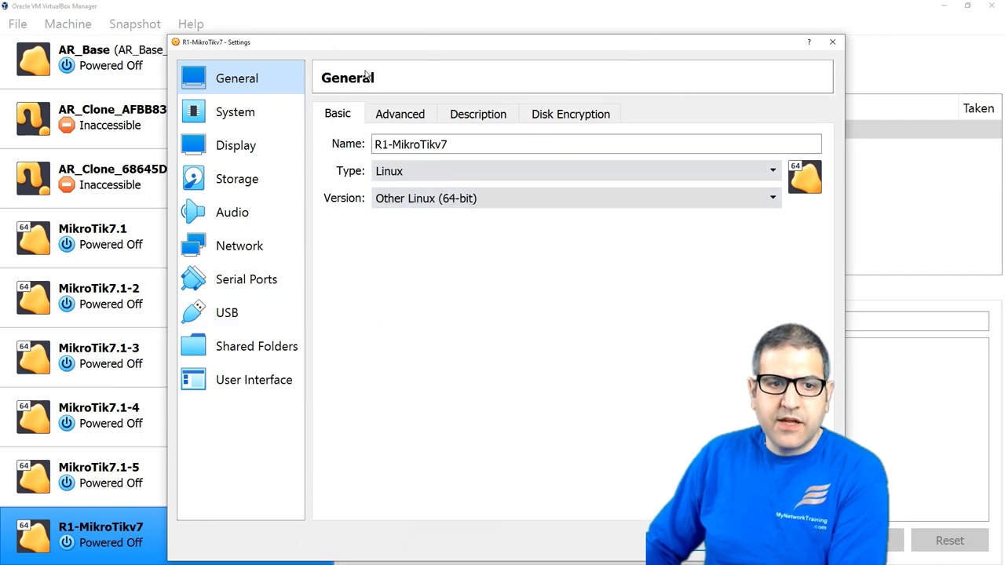
left_click(259, 244)
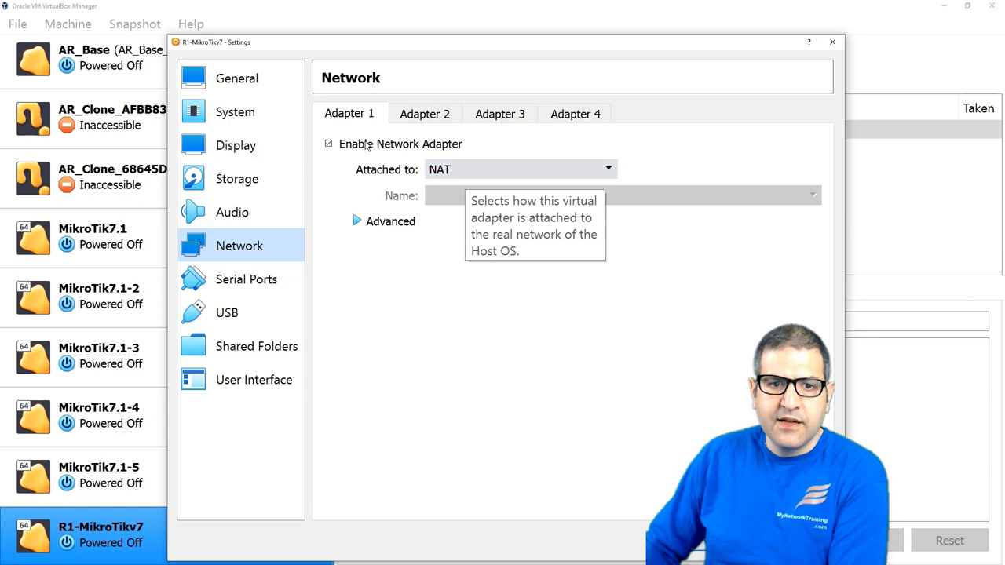
left_click(468, 169)
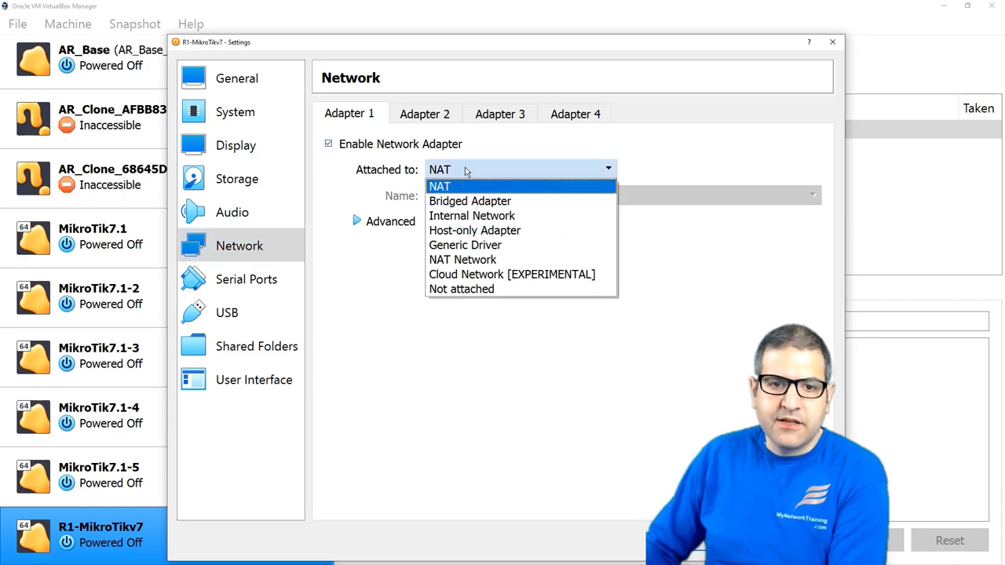
left_click(463, 289)
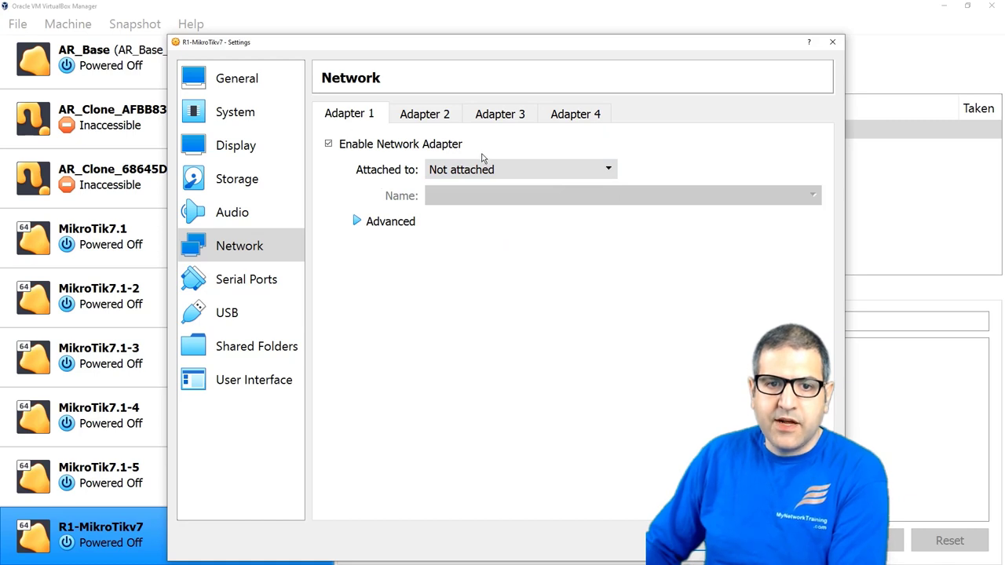
Step: Enable Adapters 2, 3 and 4, recheck Adapter 1, and save the network settings
left_click(425, 114)
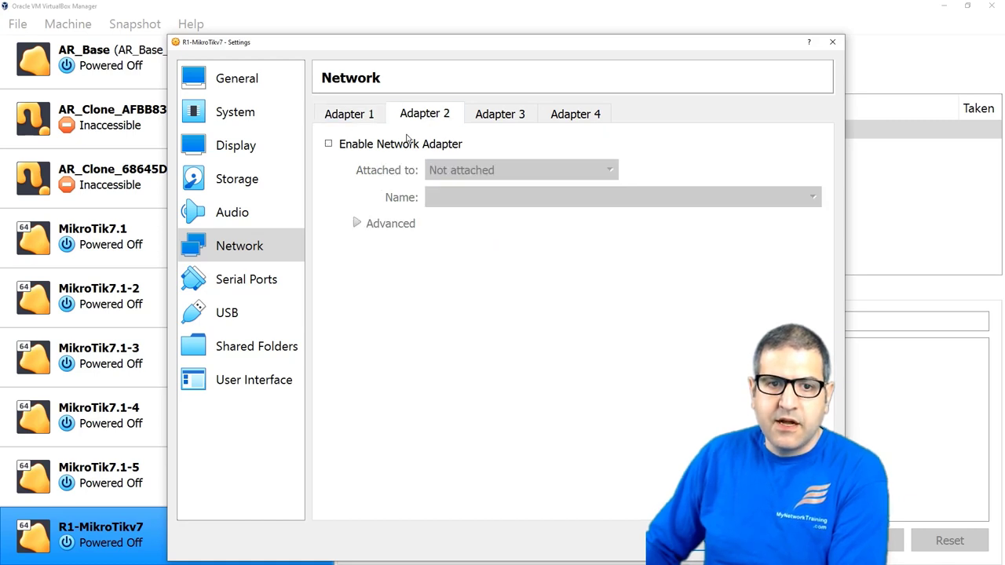
left_click(387, 148)
left_click(503, 117)
left_click(388, 149)
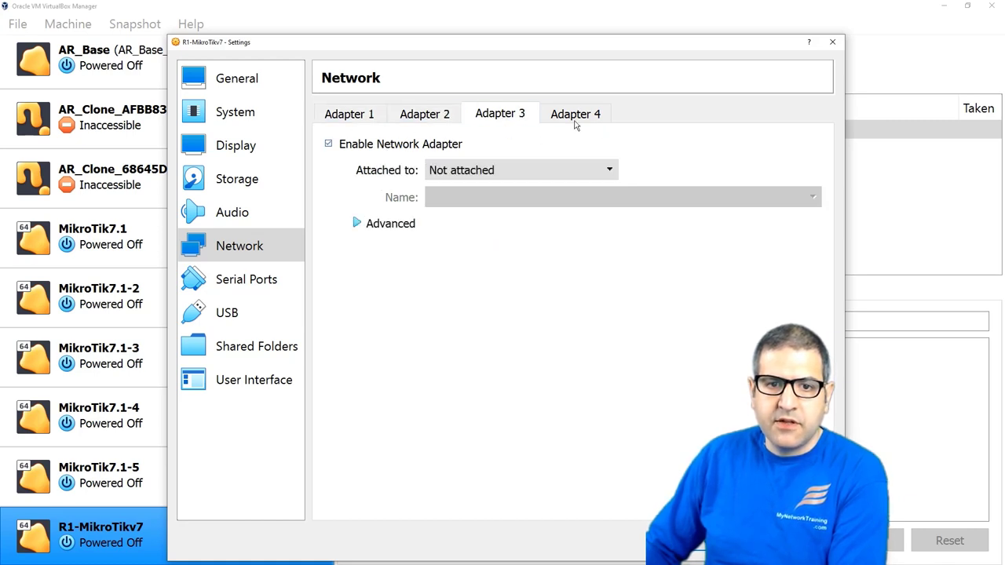
left_click(558, 113)
left_click(376, 146)
left_click(351, 115)
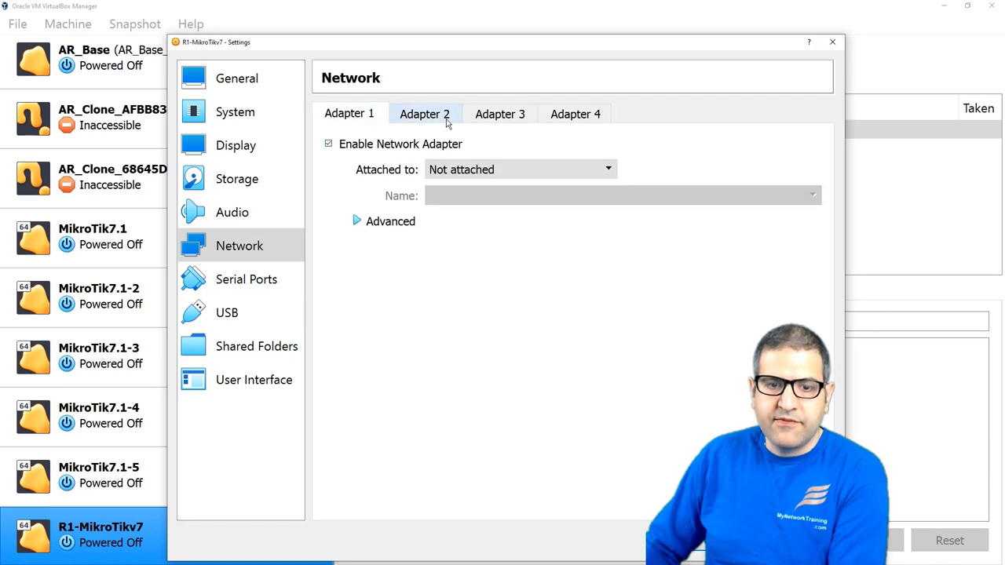
left_click(698, 547)
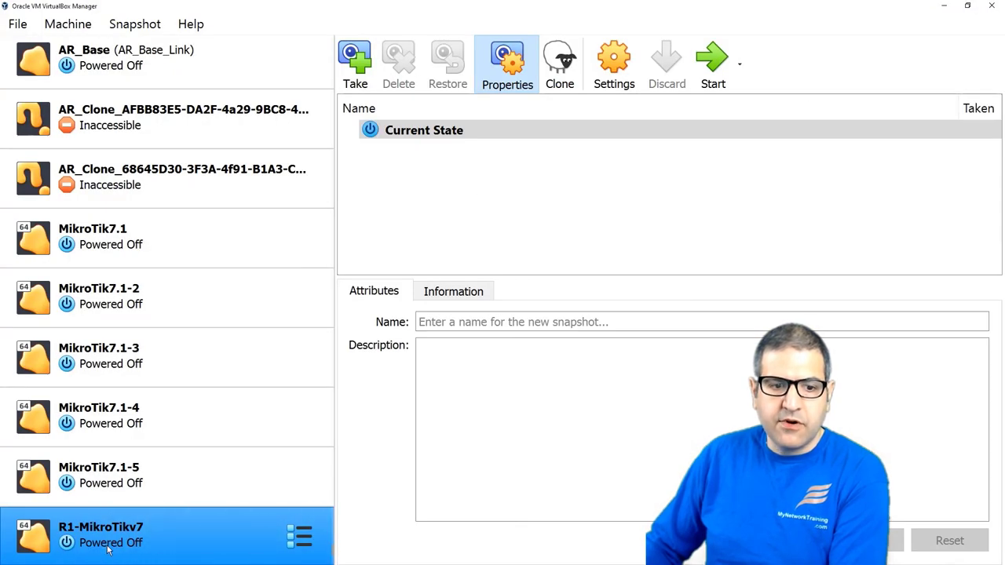
Step: Boot R1-MikroTikv7, dismiss the capture notice, log in as admin, and enlarge the console
right_click(161, 540)
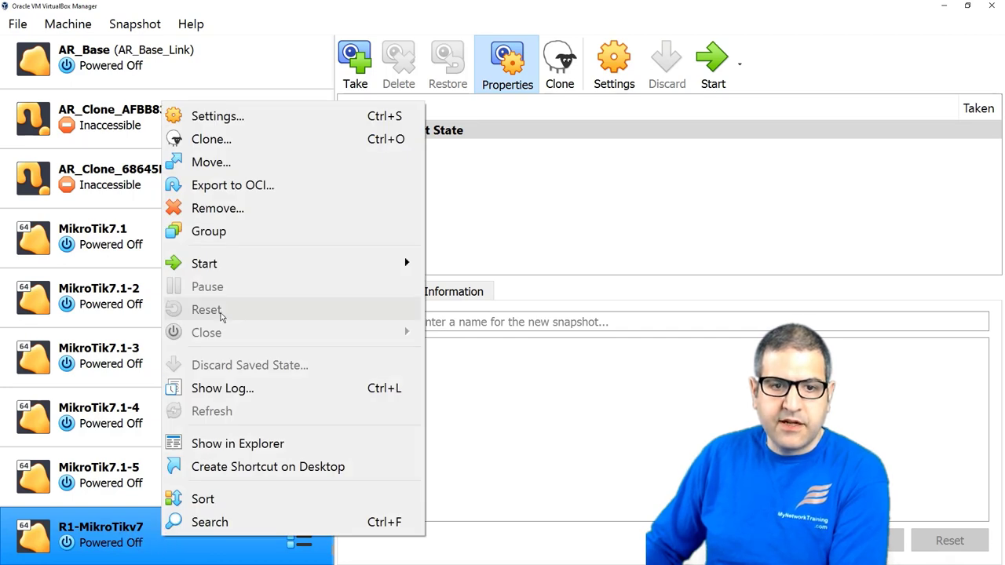
double_click(165, 531)
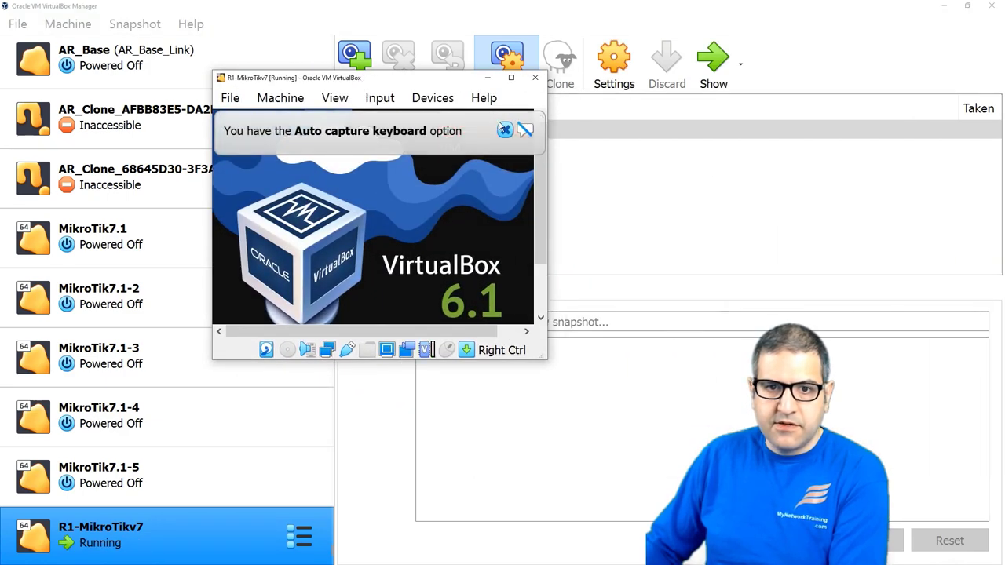
left_click(504, 129)
left_click(511, 77)
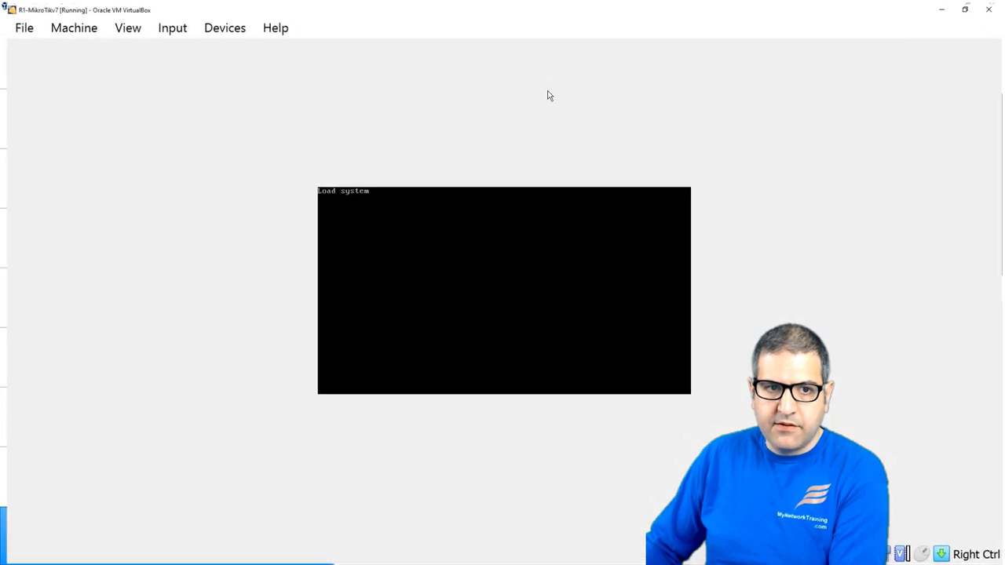
double_click(591, 7)
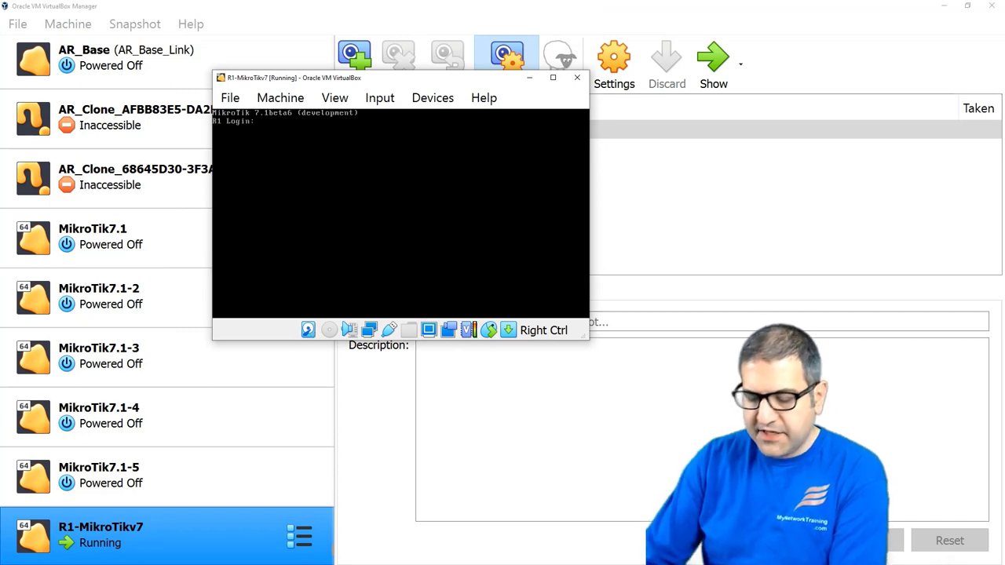
type("admin")
key("Return")
key("Return")
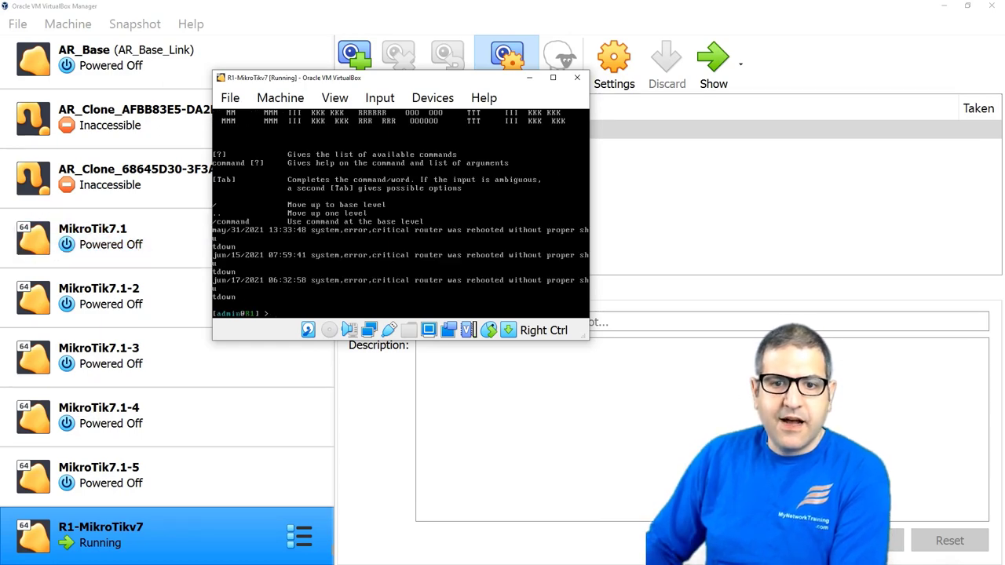
left_click_drag(588, 339, 642, 398)
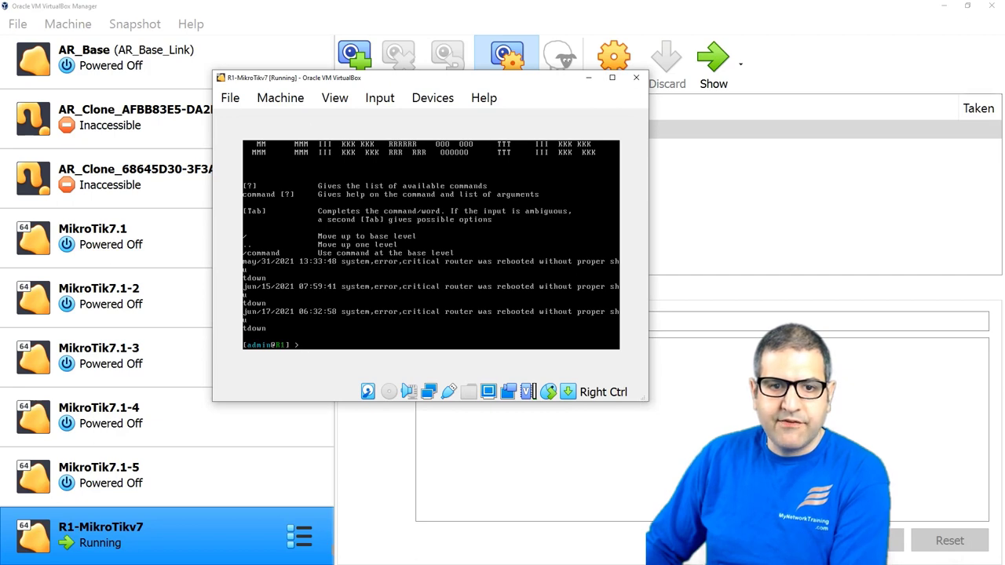